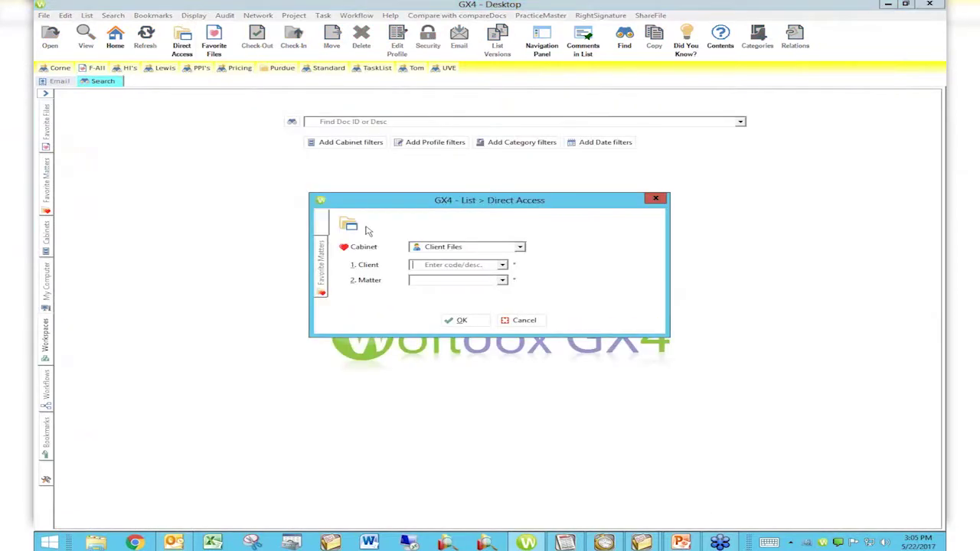
- Open the file list of the client Purdue Law Offices, LLC in the Client Files cabinet
type("PURDUE")
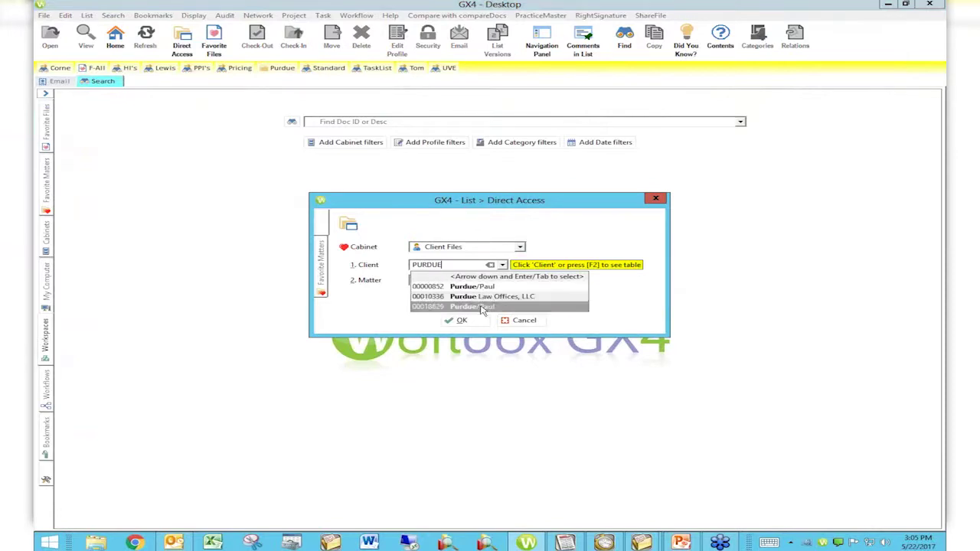
left_click(476, 298)
left_click(458, 322)
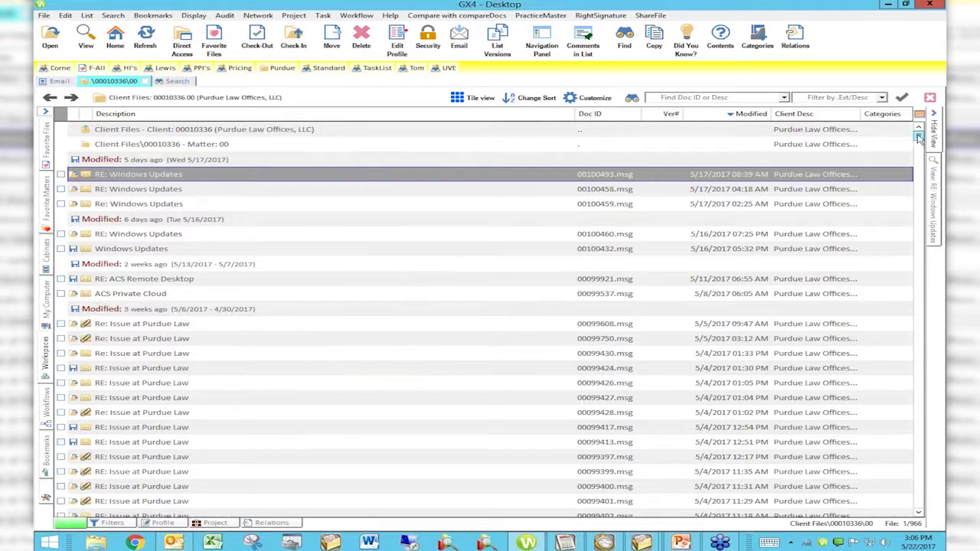
- Filter the Purdue Law Offices file list to show only *.docx and *.pdf files
left_click_drag(918, 137, 918, 324)
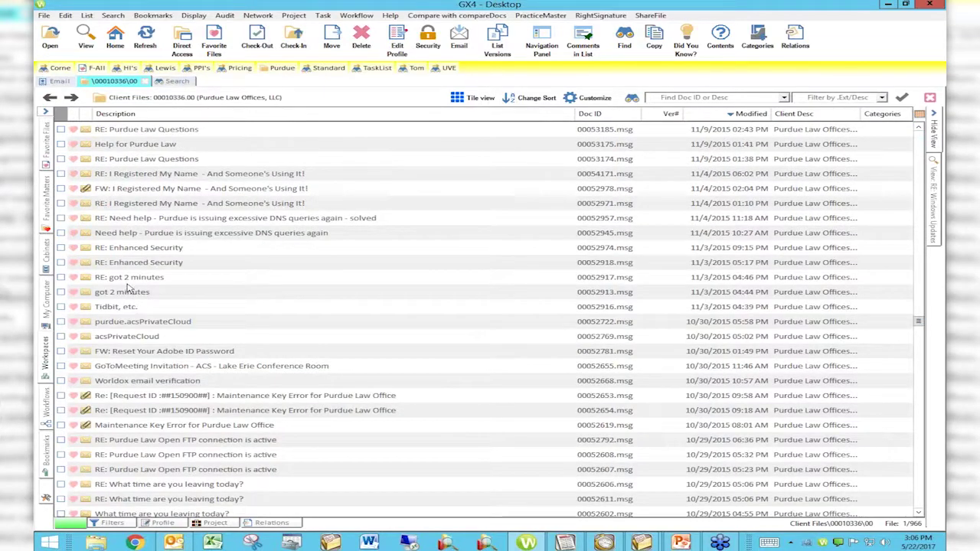
scroll(141, 437, "down", 1)
scroll(142, 438, "down", 2)
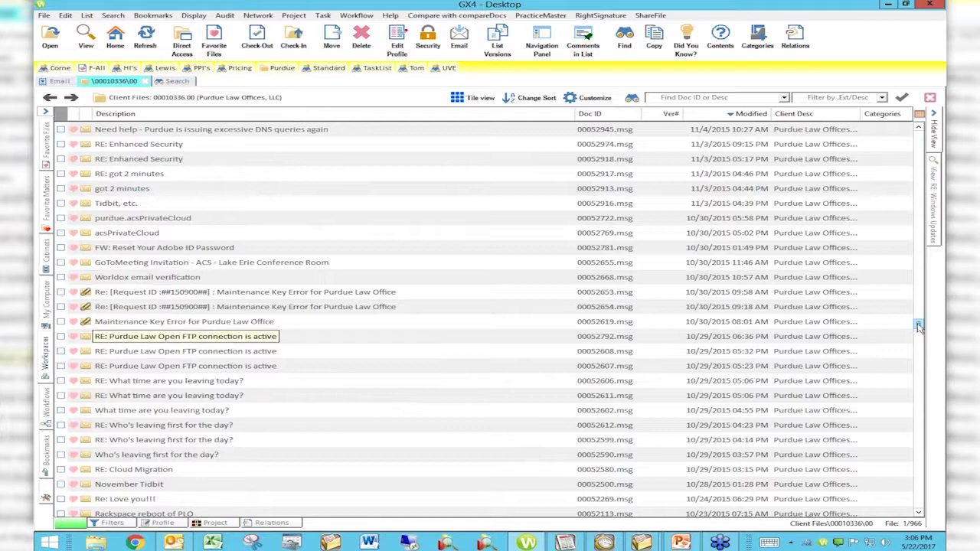
left_click_drag(919, 325, 919, 497)
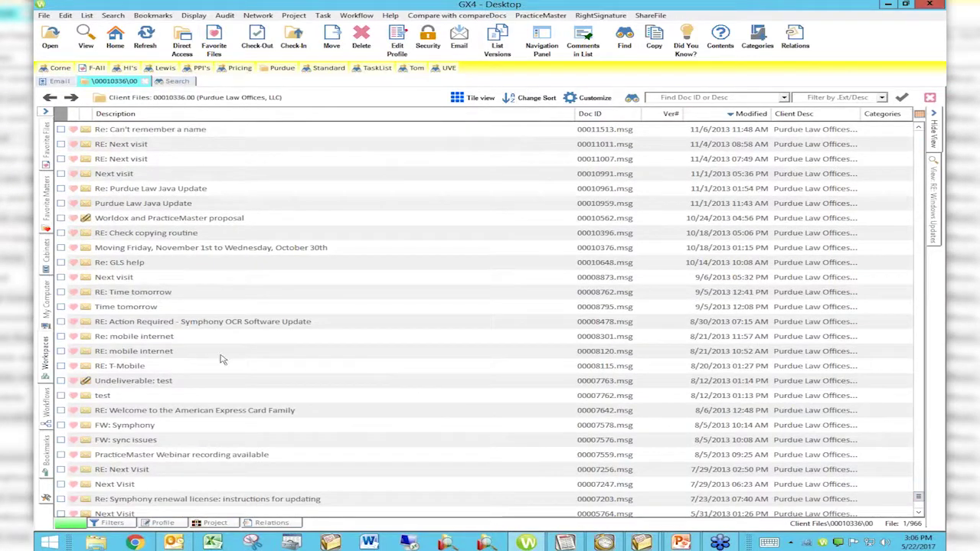
left_click(112, 523)
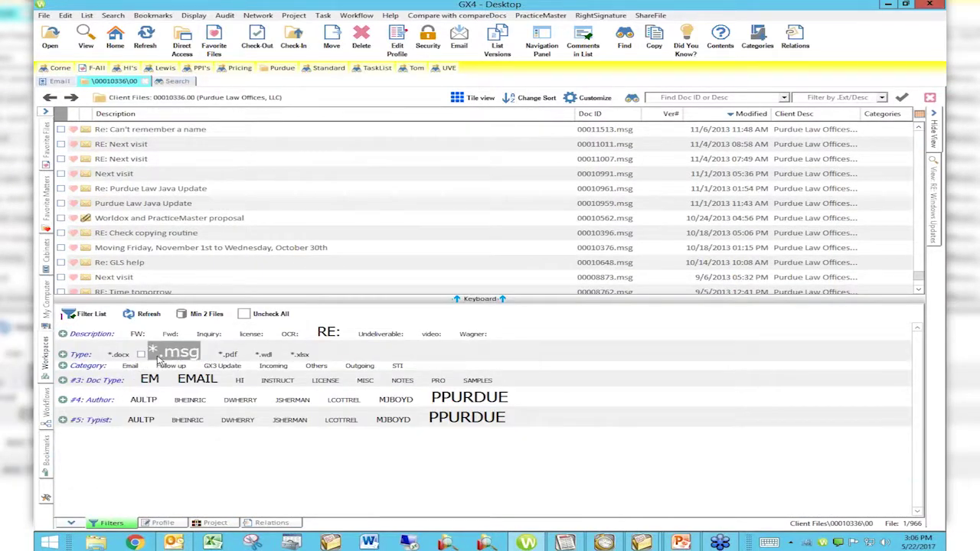
left_click(117, 355)
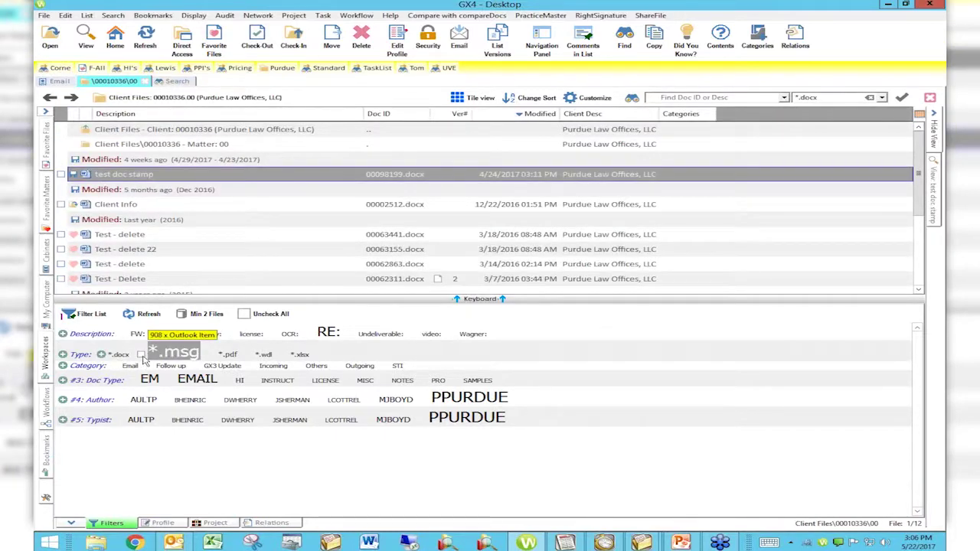
left_click(227, 355)
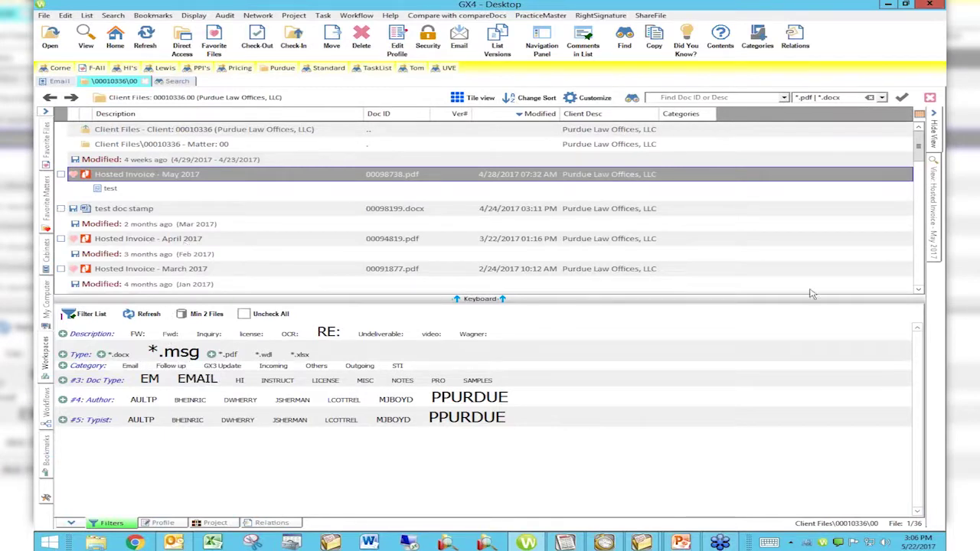
left_click(233, 259)
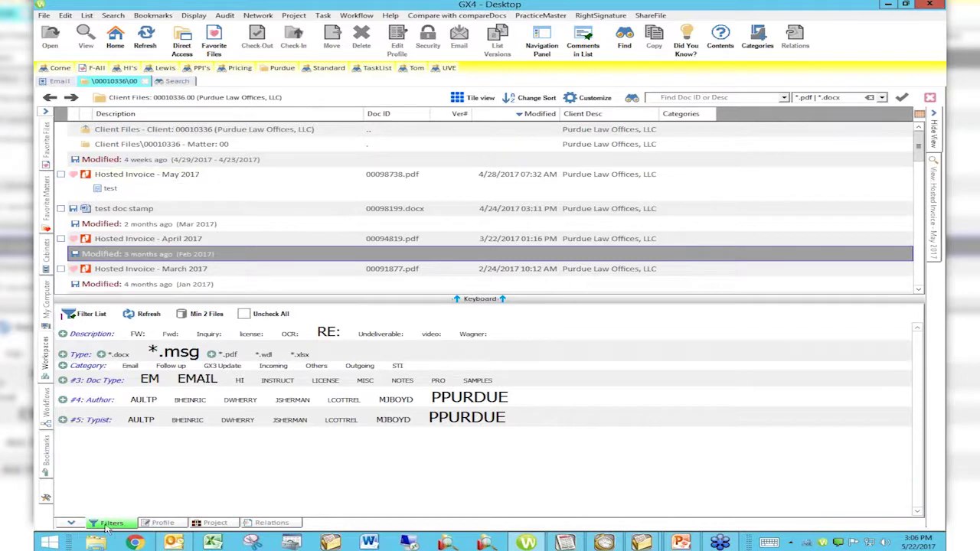
left_click(71, 523)
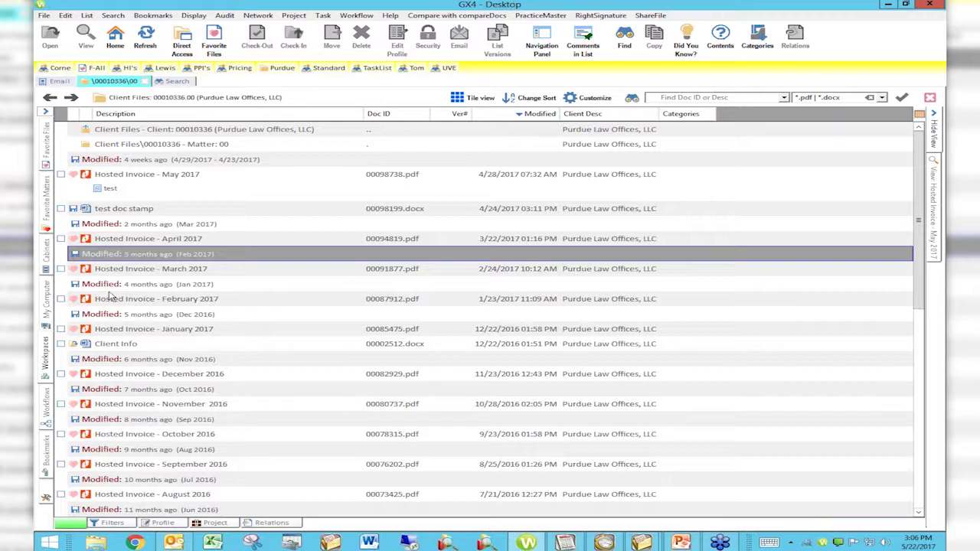
- Check the files Hosted Invoice - May 2017, test doc stamp, Hosted Invoice - April 2017 and Hosted Invoice - March 2017
left_click(59, 176)
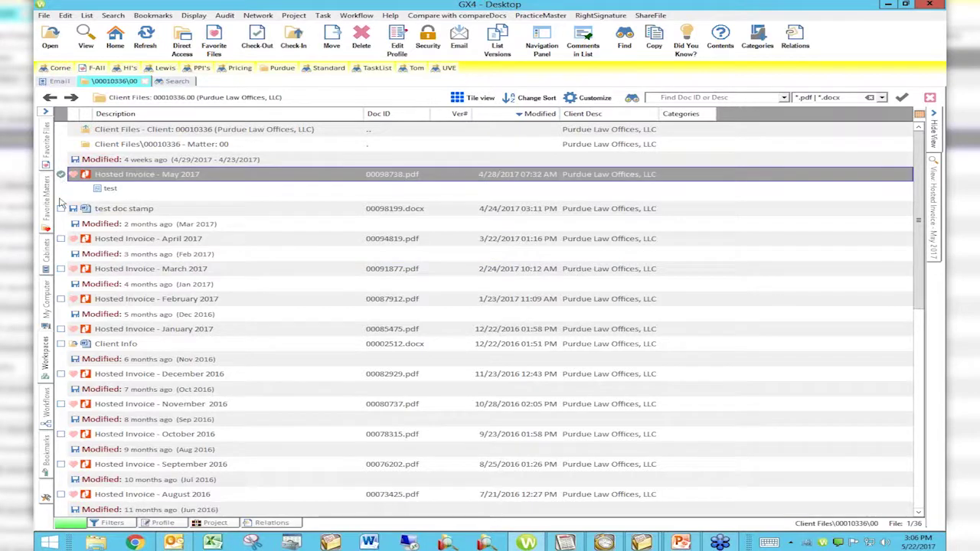
left_click(61, 209)
left_click(62, 239)
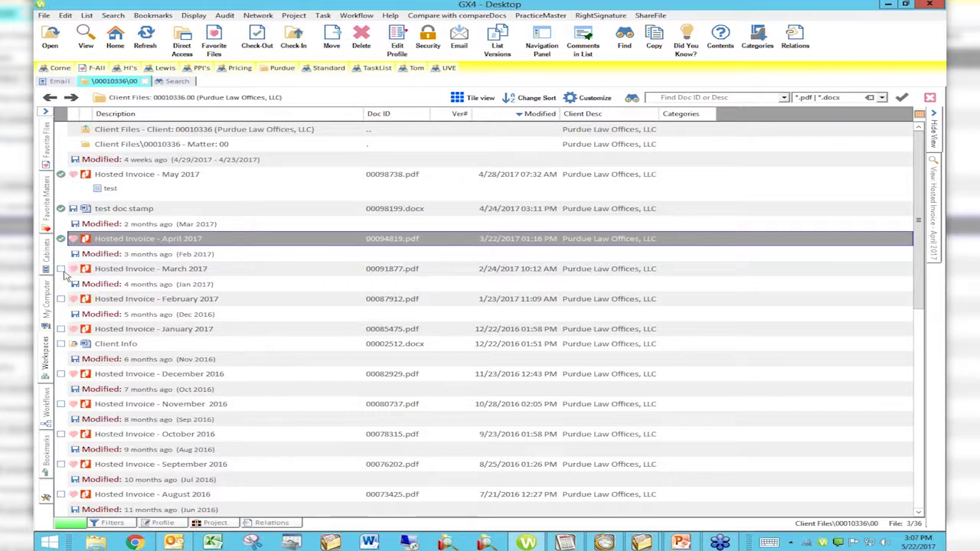
left_click(61, 270)
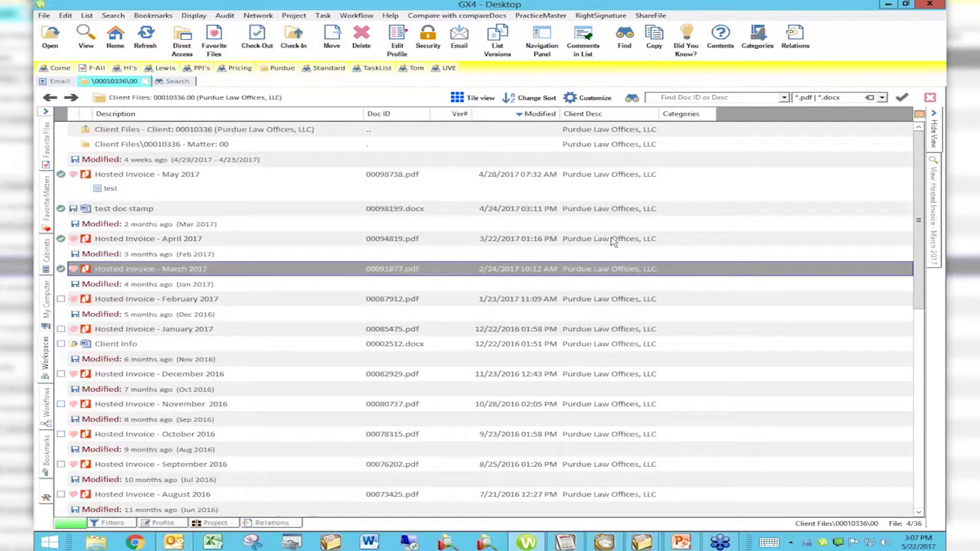
- Start a move of the 4 checked files and set the destination client to the first-listed Attorney Computer Systems match
left_click(331, 36)
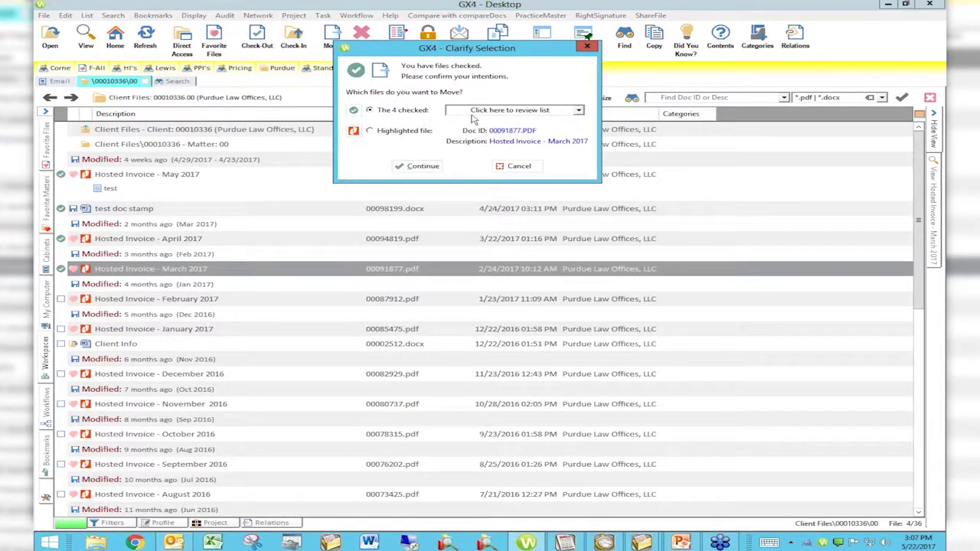
left_click(393, 167)
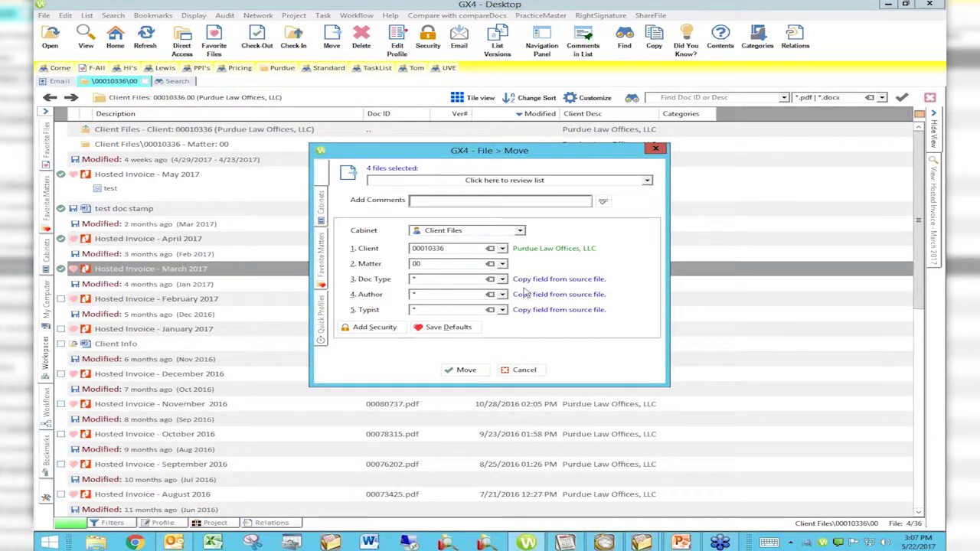
left_click(502, 249)
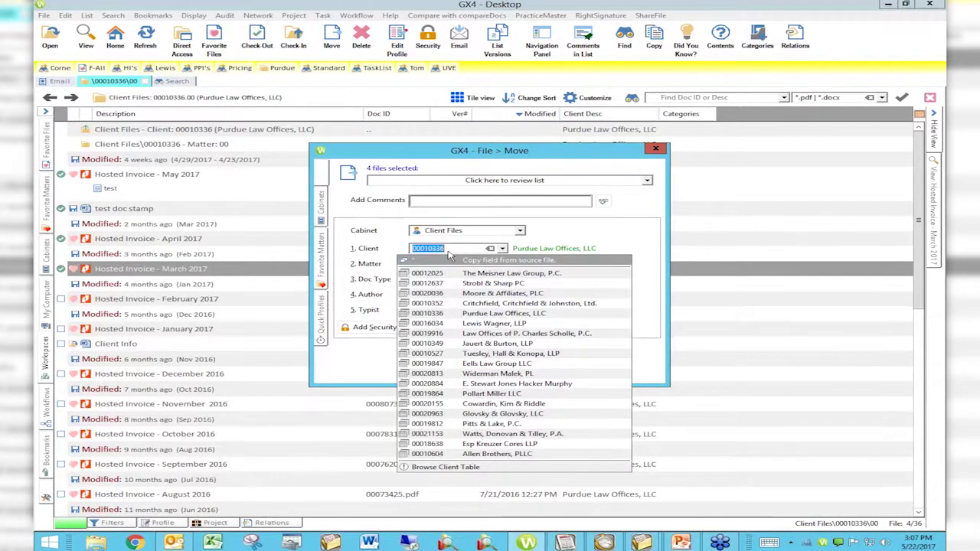
type("A")
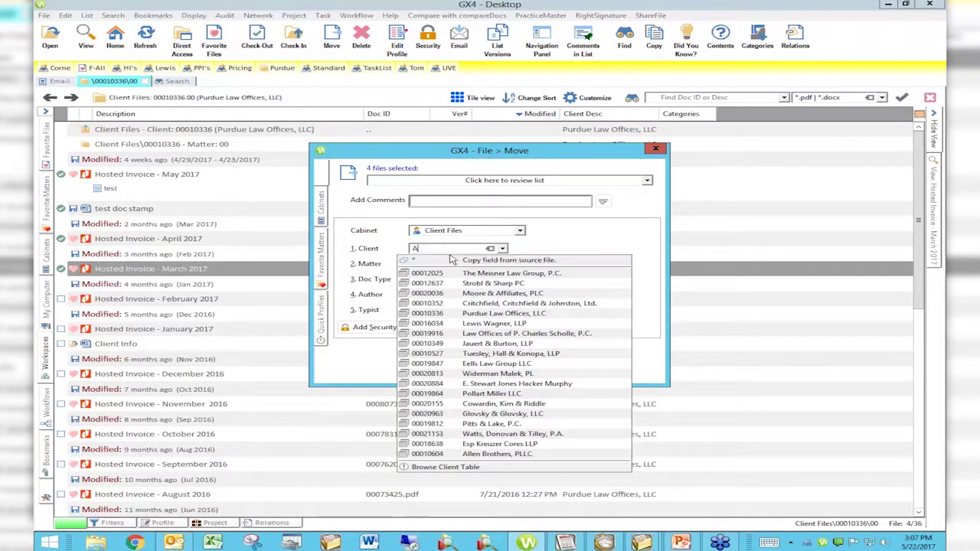
type("TTORNEY COMPUTI")
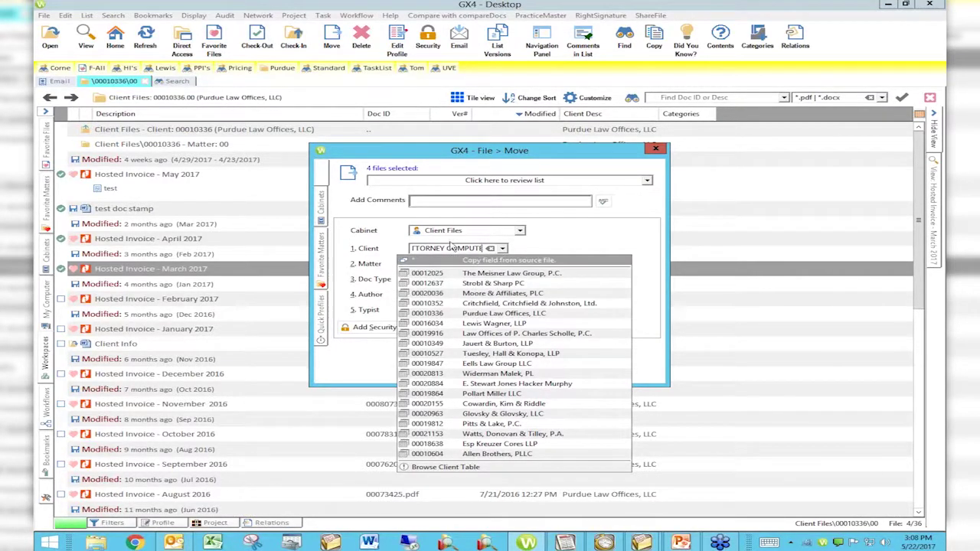
left_click(469, 249)
left_click_drag(452, 249, 338, 249)
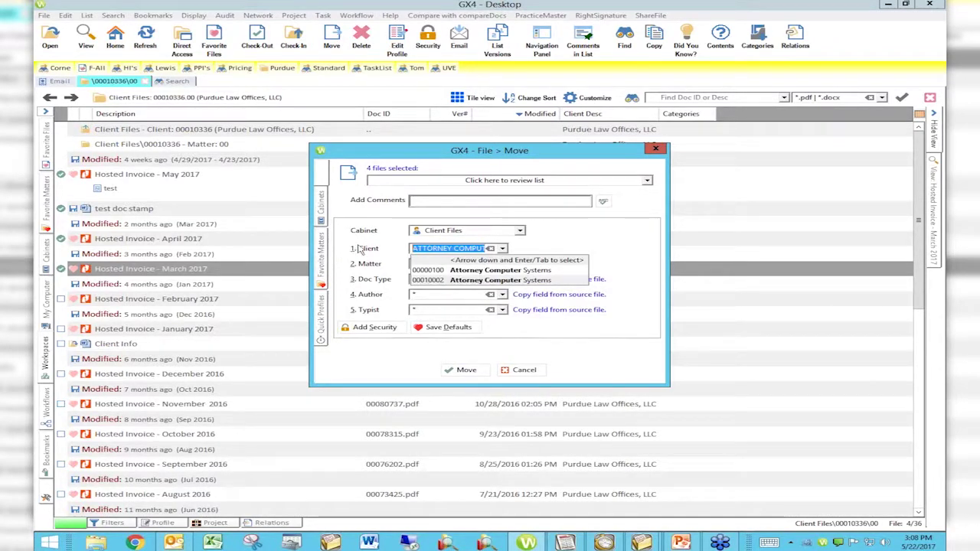
left_click(463, 273)
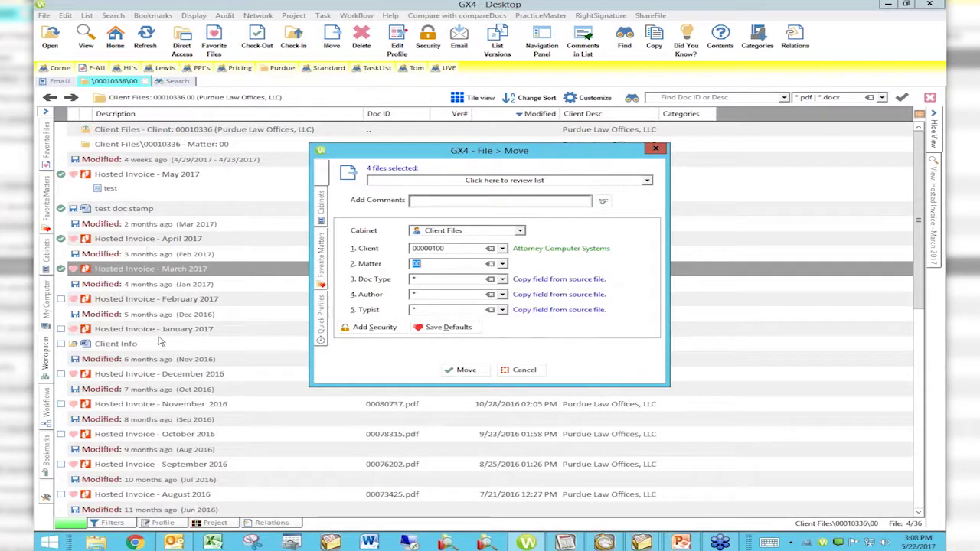
- Keep Doc Type, Author and Typist copied from the source files and move the four files to matter 00
left_click(420, 277)
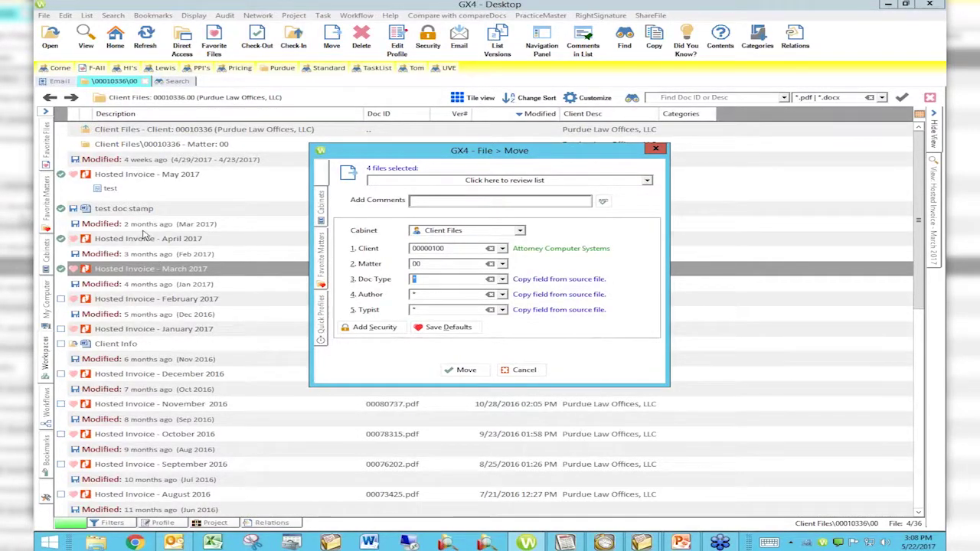
left_click(429, 309)
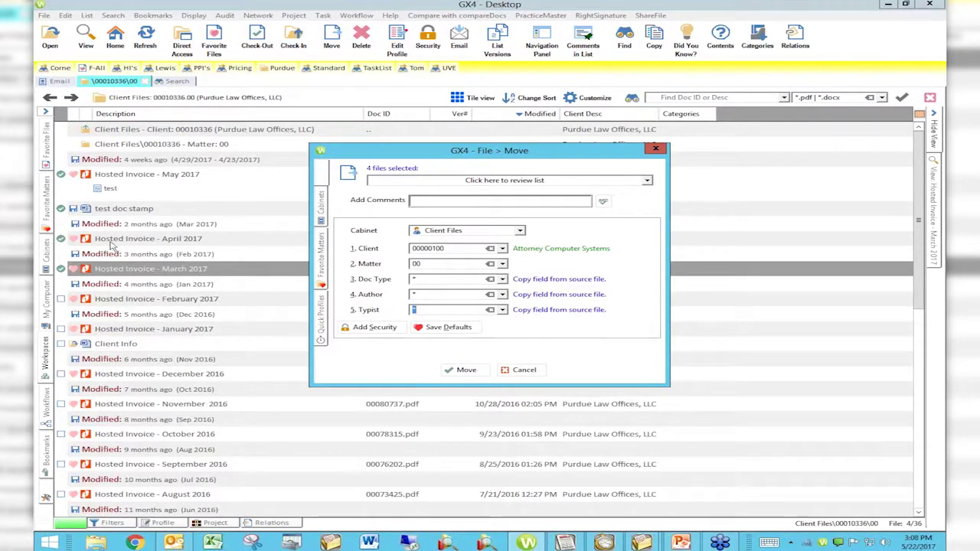
left_click(428, 279)
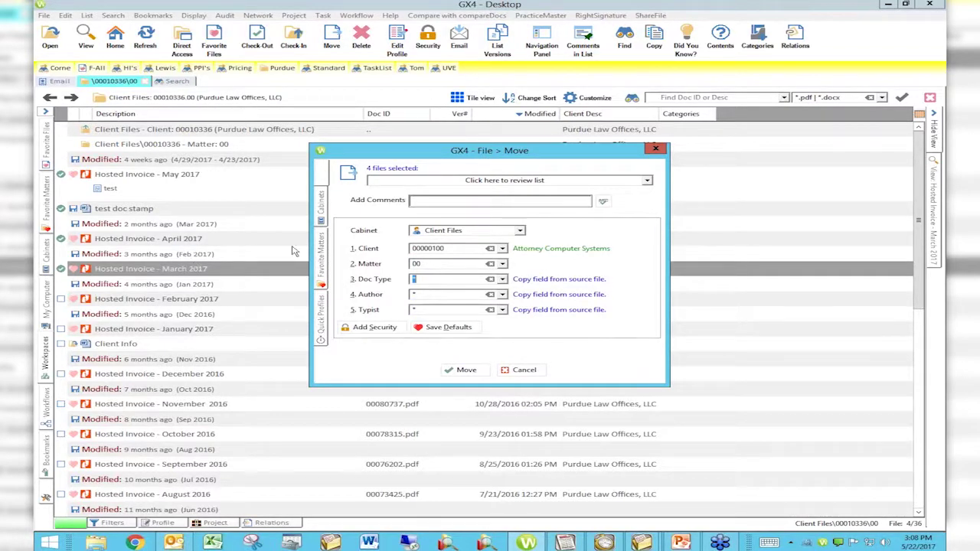
left_click(428, 296)
left_click(466, 370)
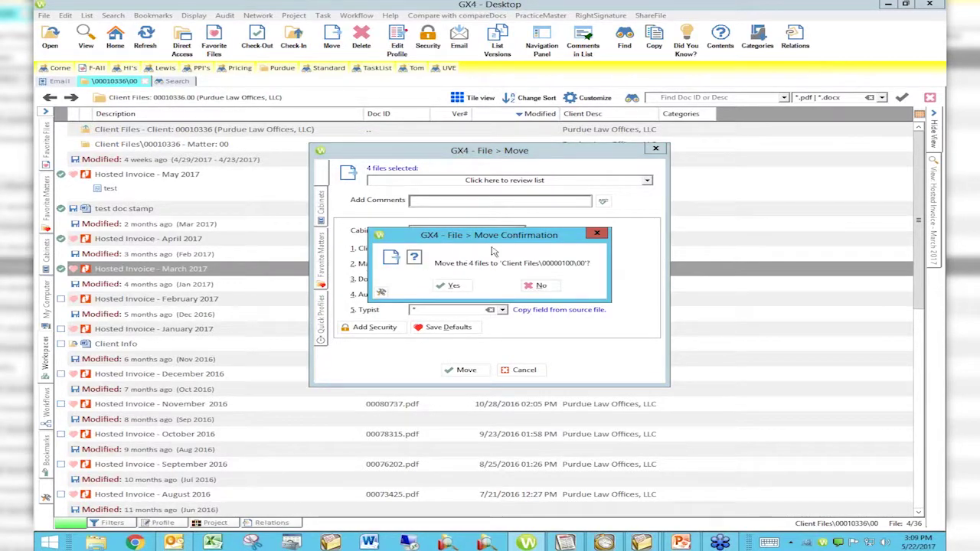
left_click(451, 286)
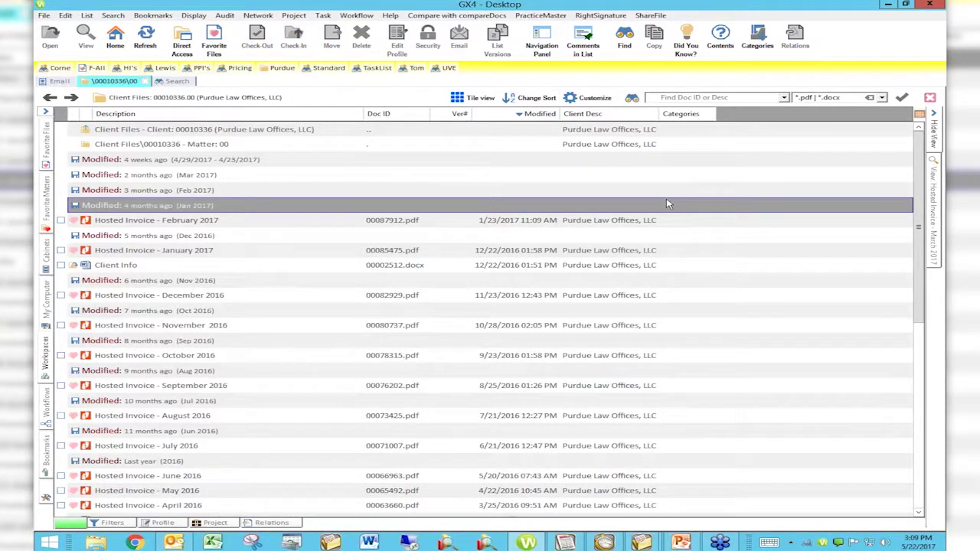
- Close the Purdue Law Offices list and open the Client Files list of the first-listed Attorney Computer Systems match, matter 00
left_click(929, 100)
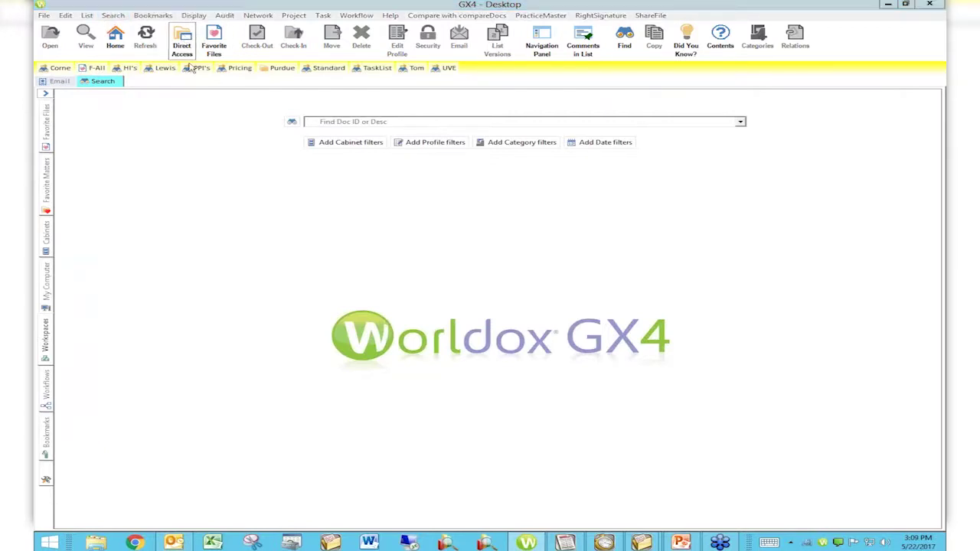
left_click(503, 265)
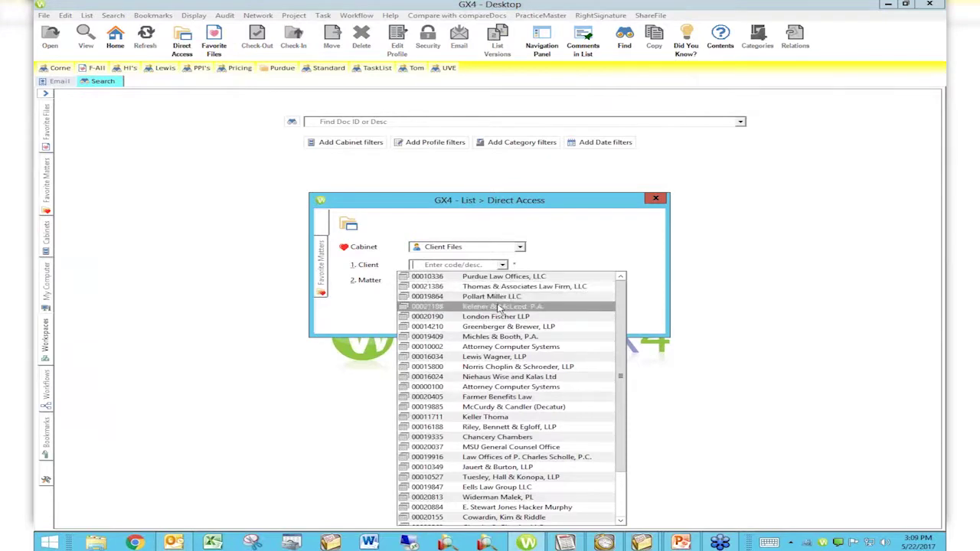
left_click(452, 267)
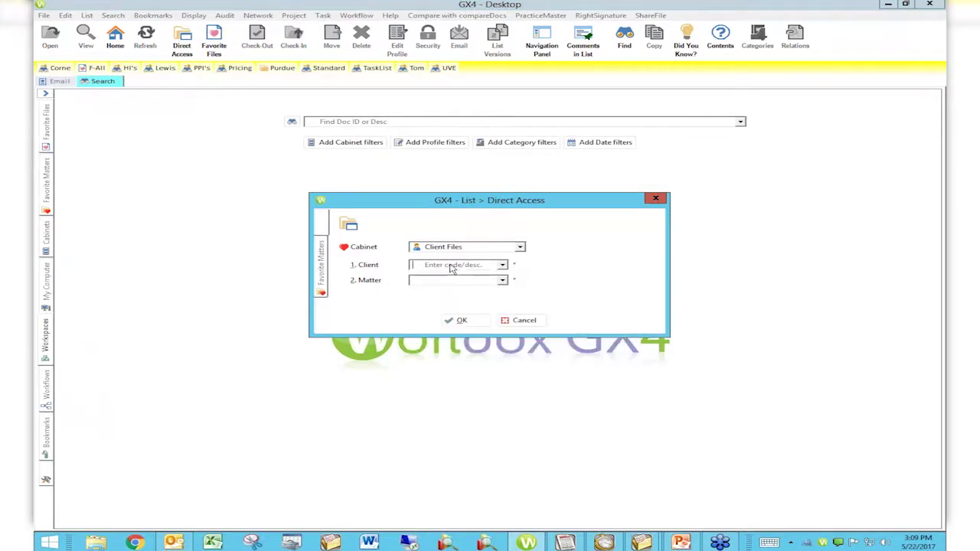
left_click(504, 265)
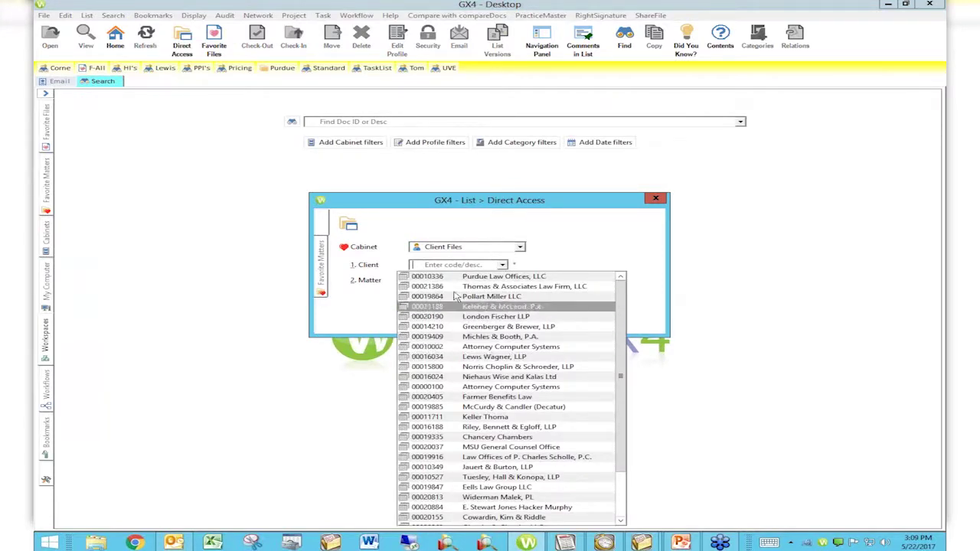
left_click(452, 266)
type("AT")
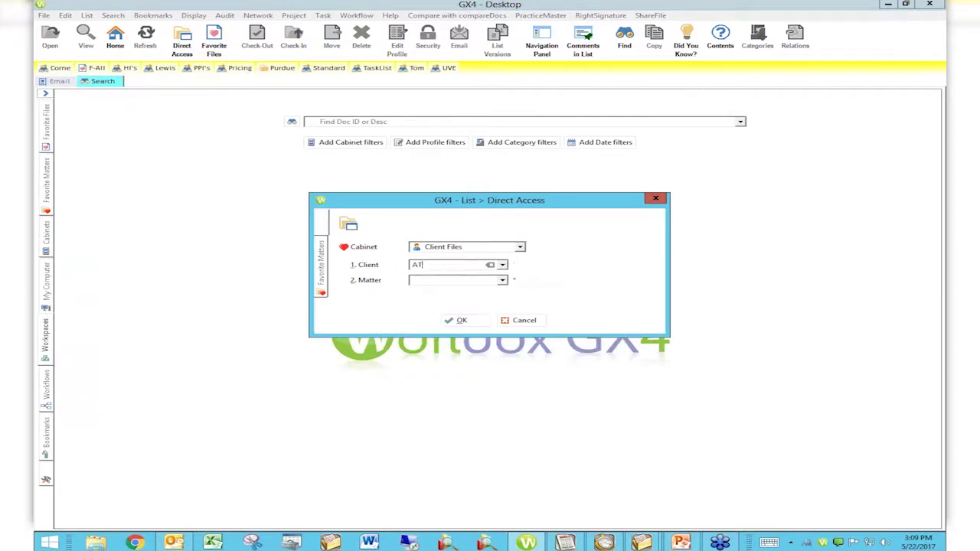
type("TORN")
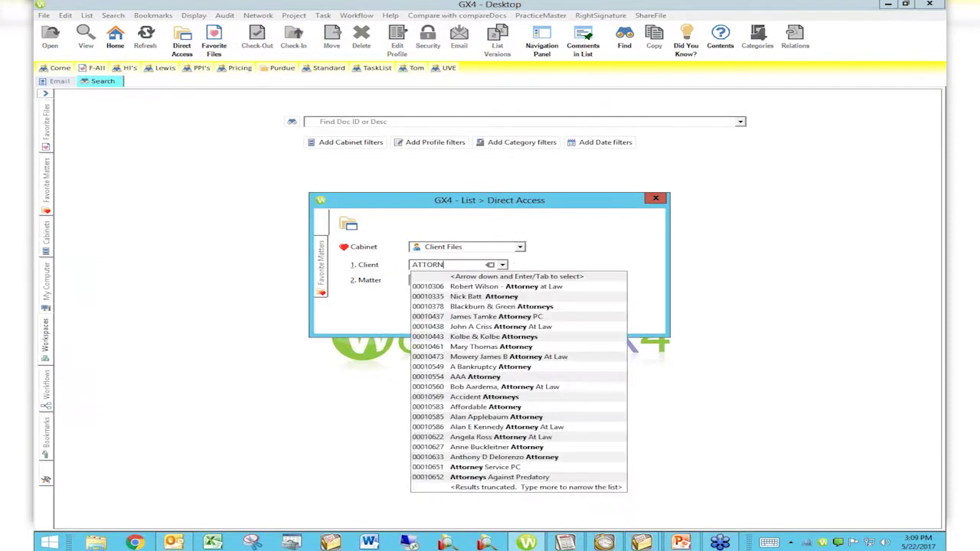
type("EY COMPU")
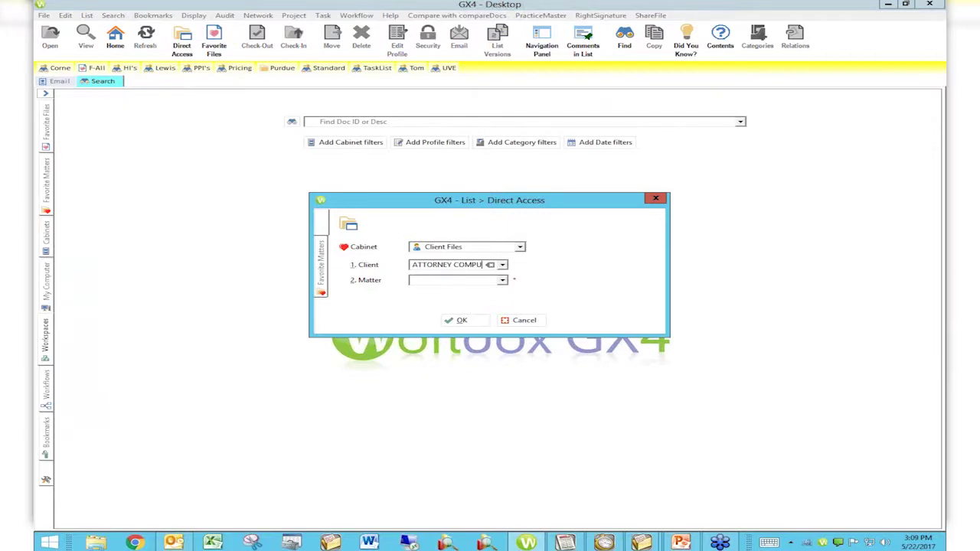
left_click(457, 287)
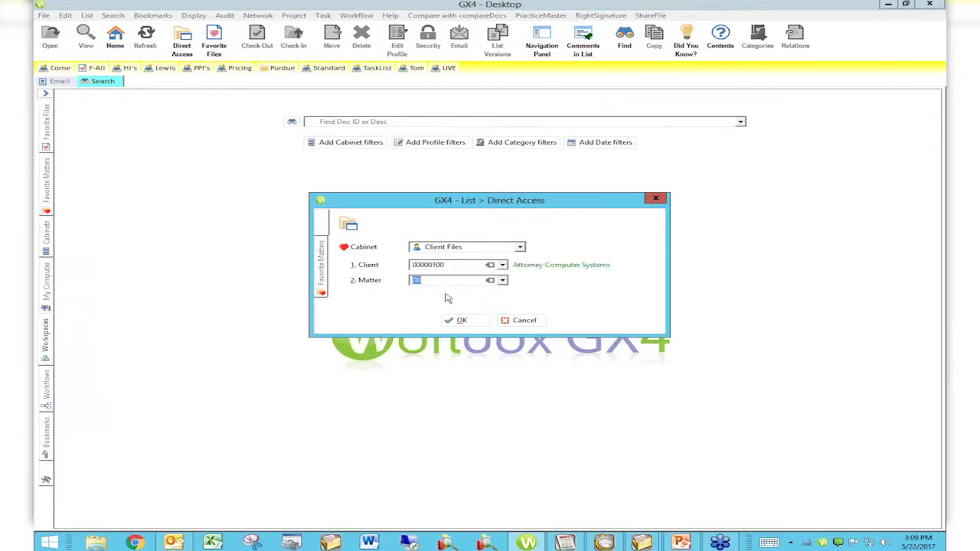
left_click(458, 320)
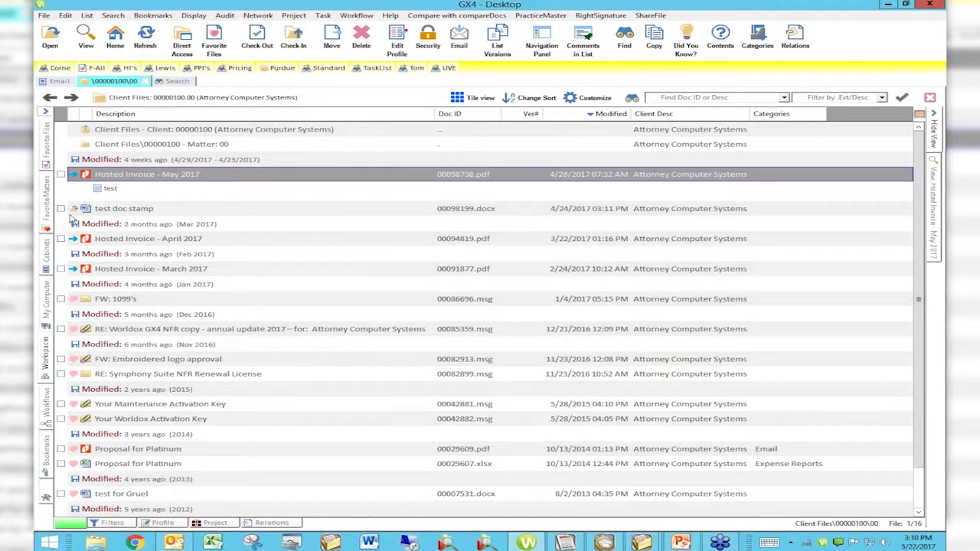
- Check Hosted Invoice - May 2017, test doc stamp, Hosted Invoice - April 2017 and Hosted Invoice - March 2017 in the Attorney Computer Systems list
left_click(61, 174)
left_click(61, 208)
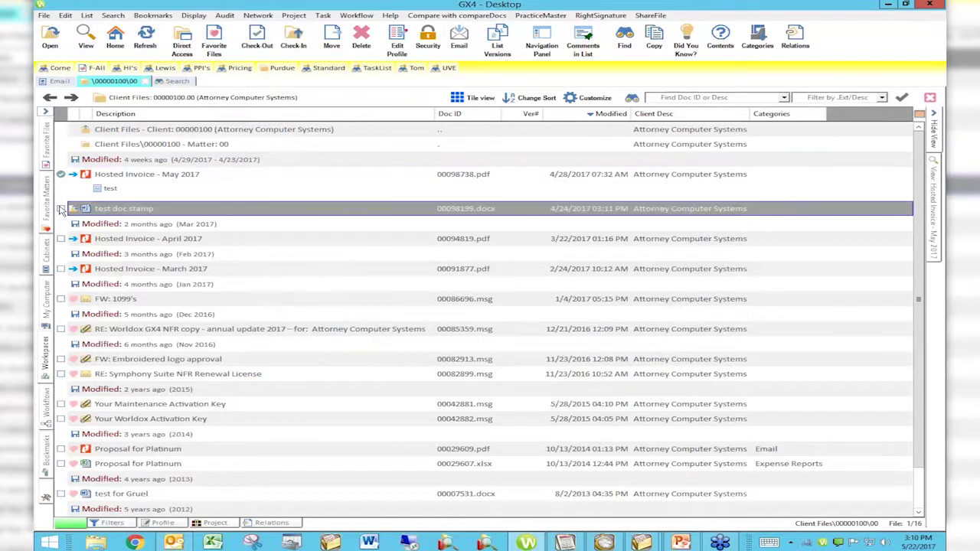
left_click(62, 238)
left_click(63, 268)
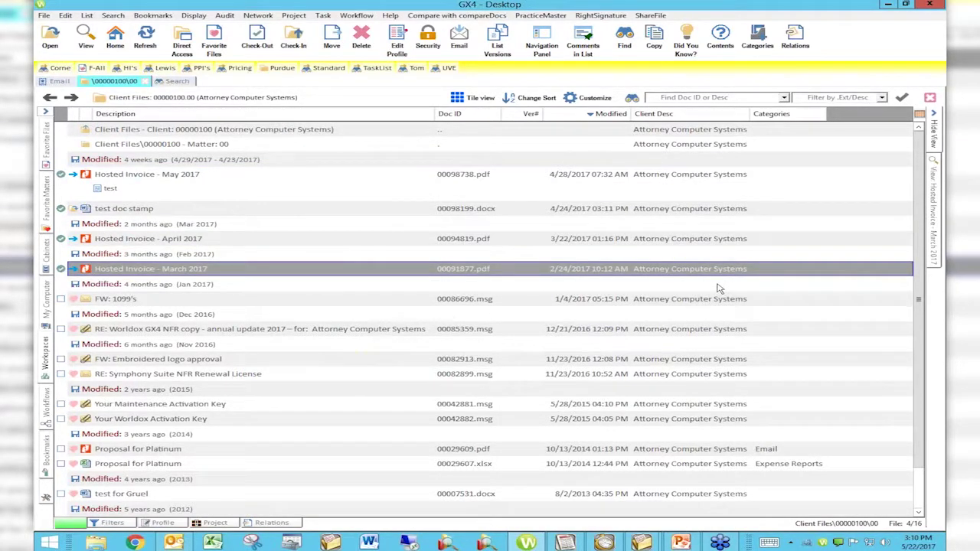
- Move the four checked files to client Purdue Law Offices, LLC, matter 00, with Doc Type, Author and Typist copied from the source files
left_click(335, 36)
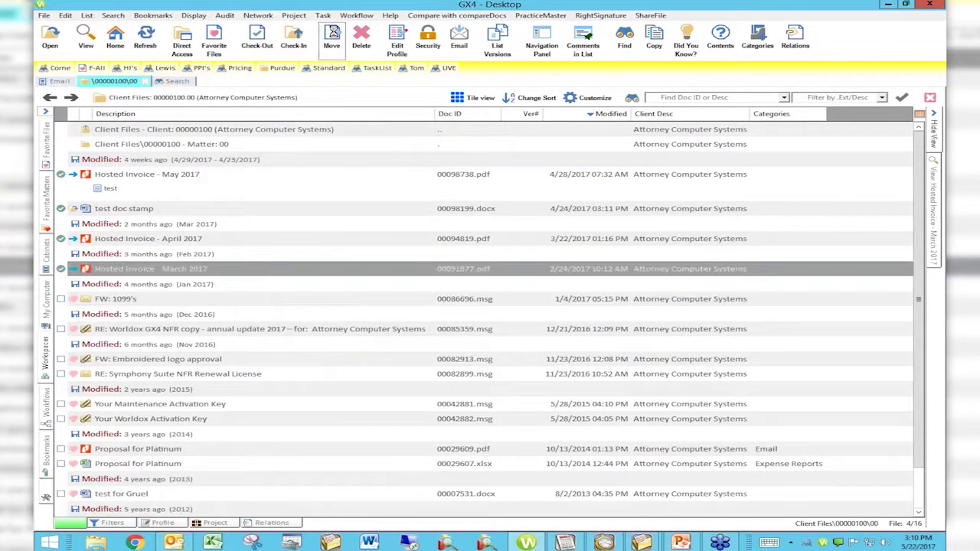
left_click(423, 159)
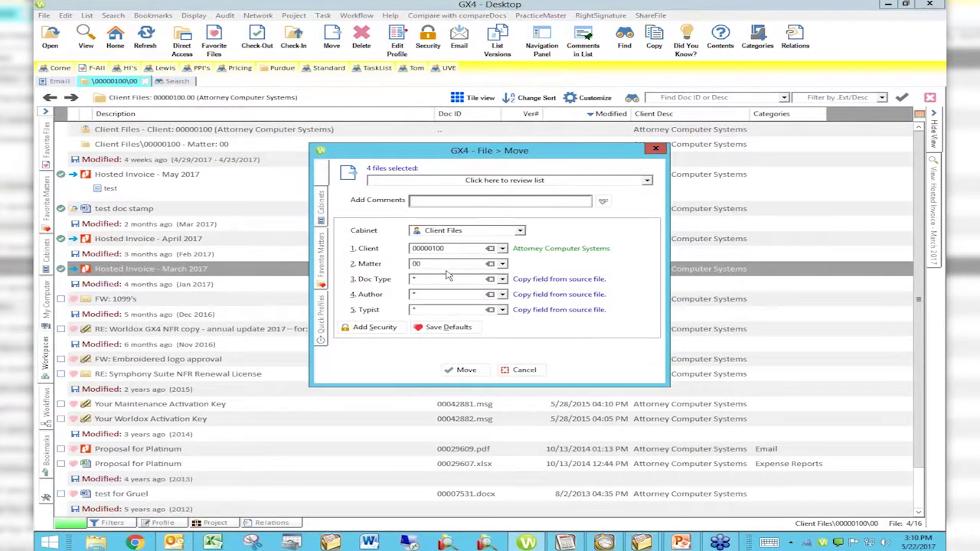
left_click(458, 247)
type("PURDU")
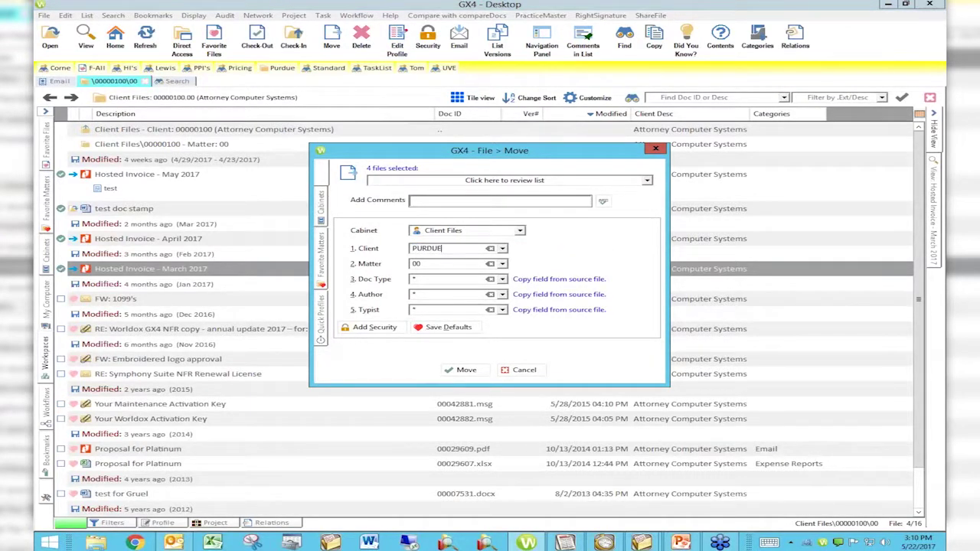
type("E")
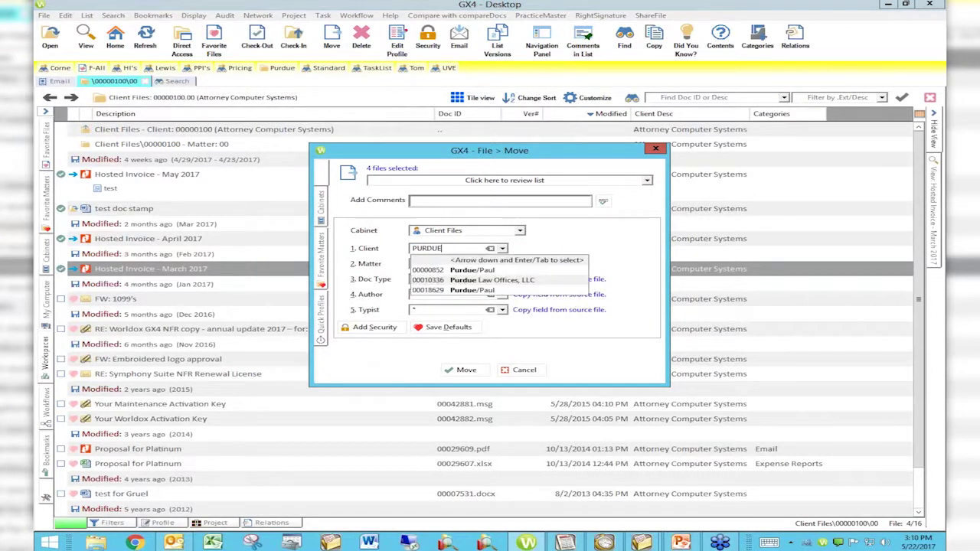
left_click(452, 280)
left_click(466, 370)
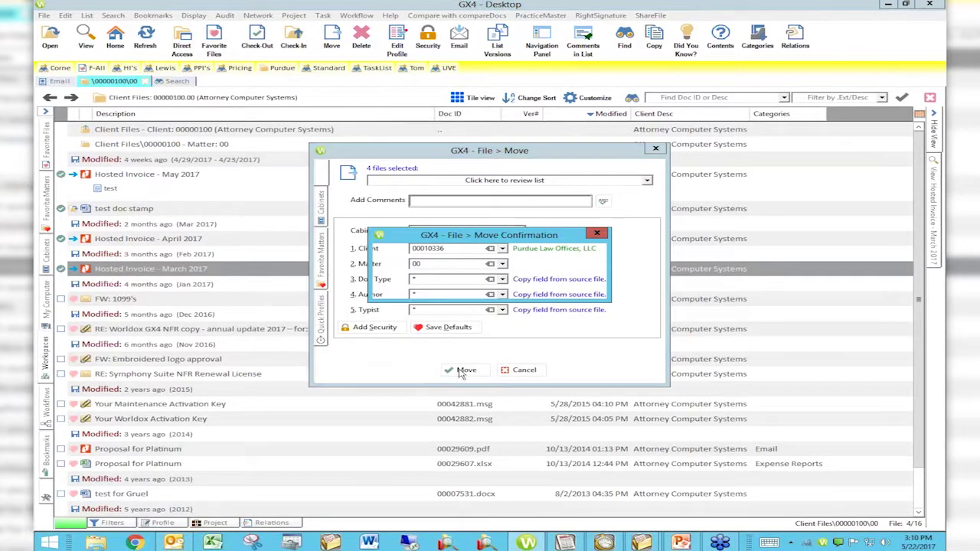
left_click(449, 285)
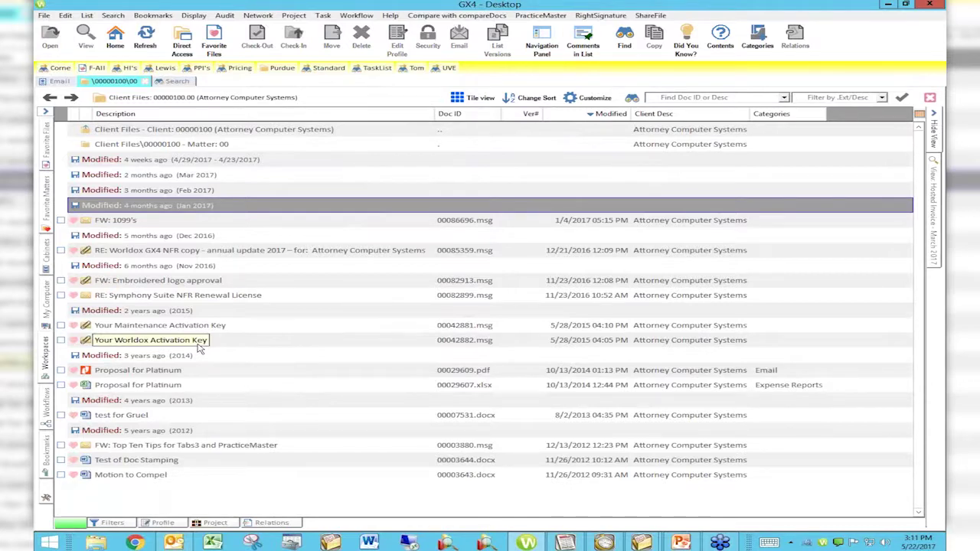
- Switch to PowerPoint and start the slide show of GTWOpener.pptx from slide 4
left_click(682, 544)
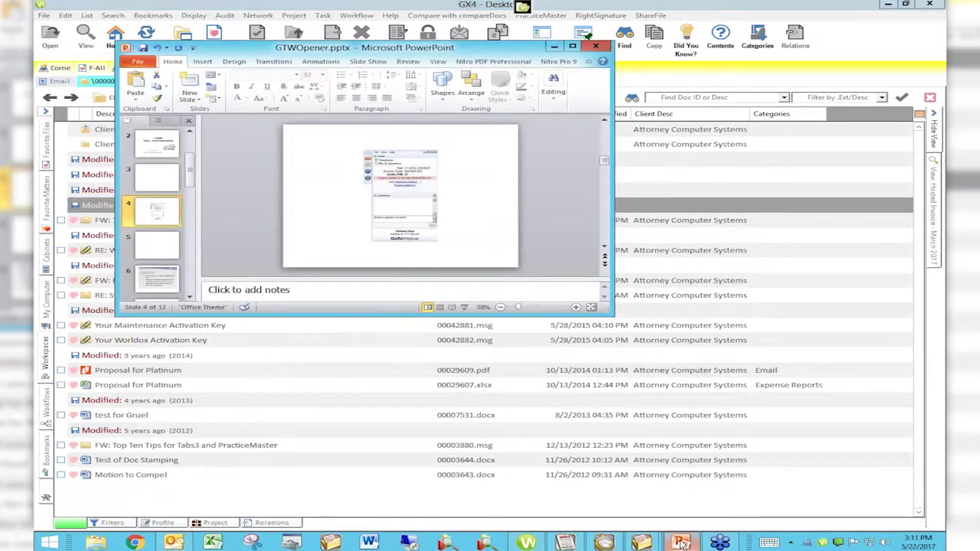
key("super")
type("5")
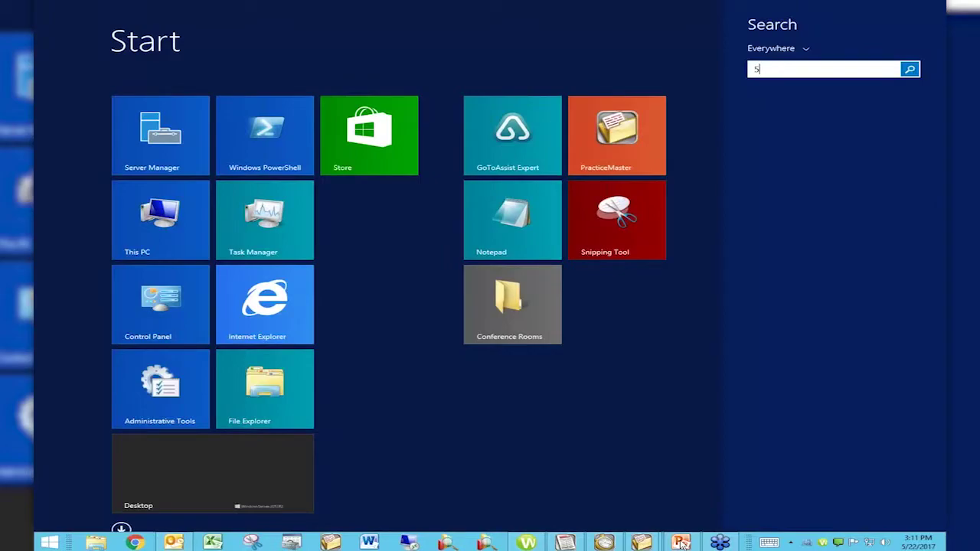
left_click(681, 544)
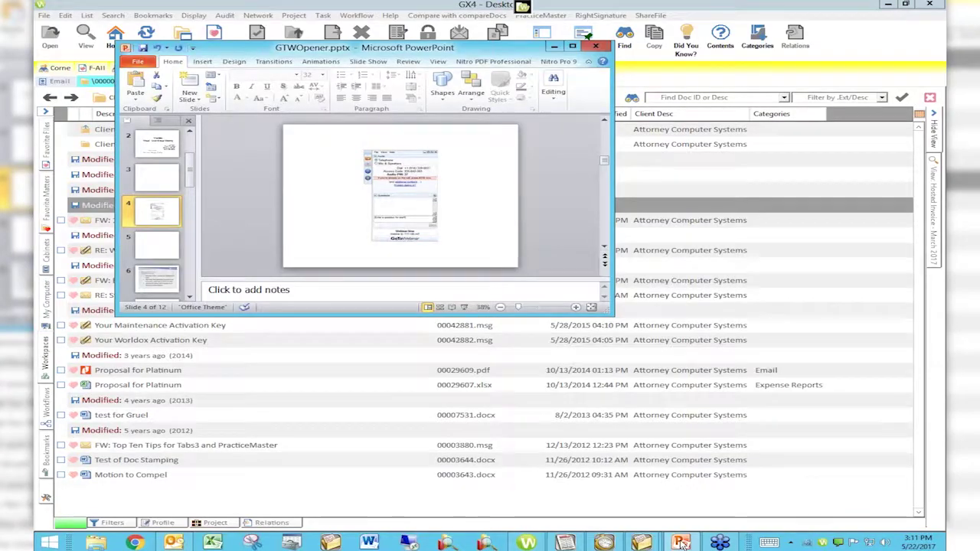
key("F5")
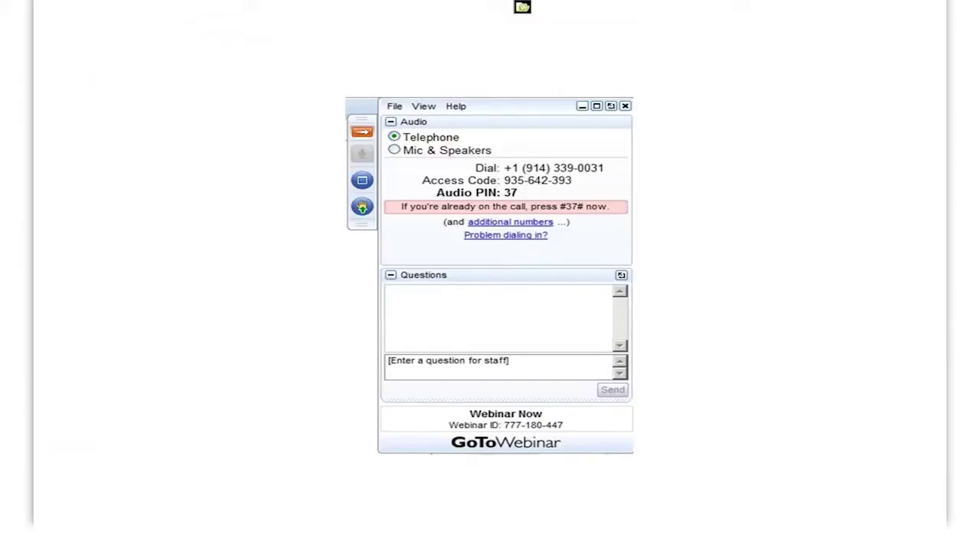
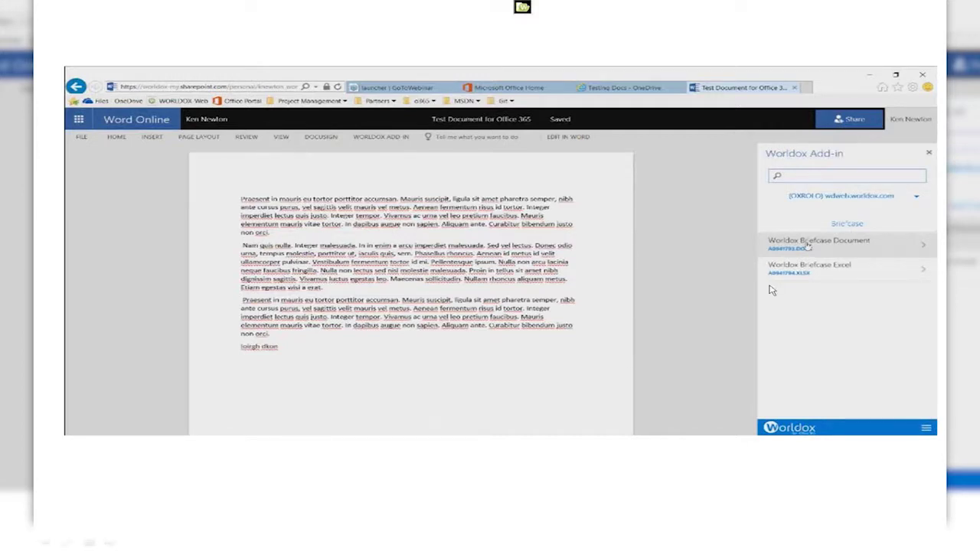
- Page through the remaining Worldox Add-in slides to the end and exit the slide show
left_click(812, 243)
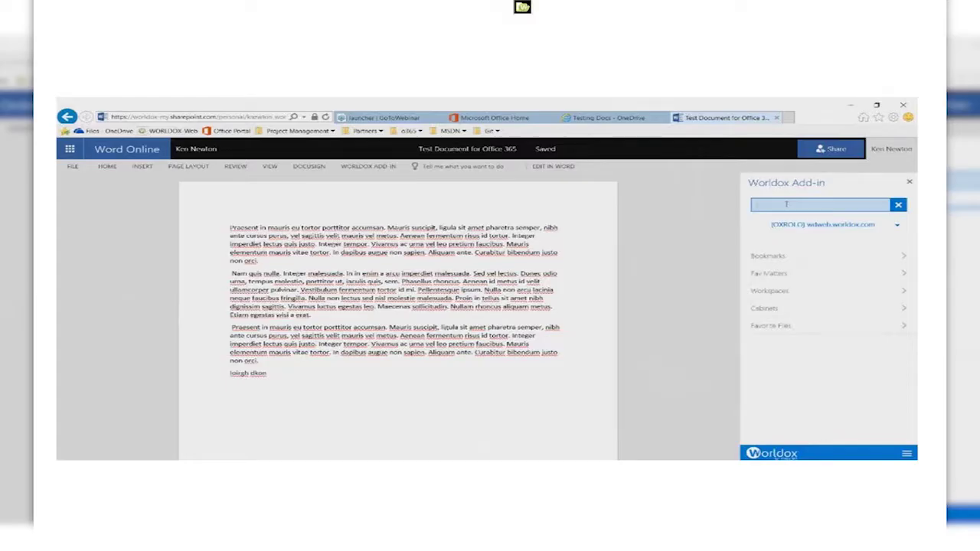
key("Right")
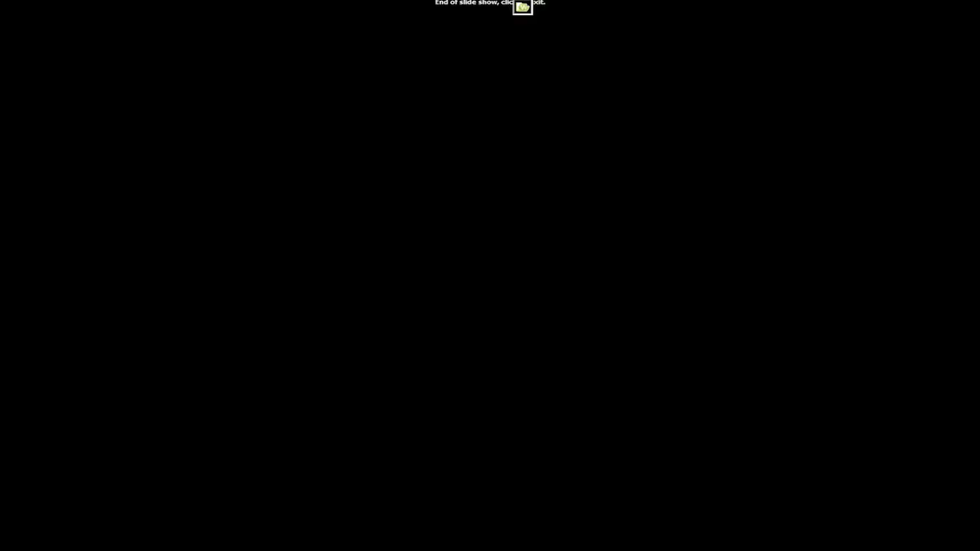
left_click(522, 6)
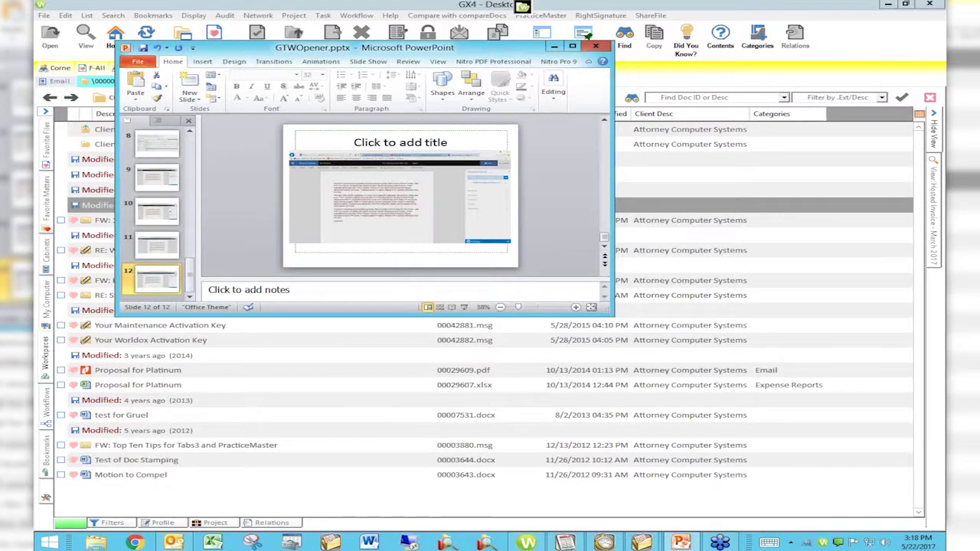
- Switch to Chrome, load attorneycomputersystems.com and open the site's Videos page
key("alt+Tab")
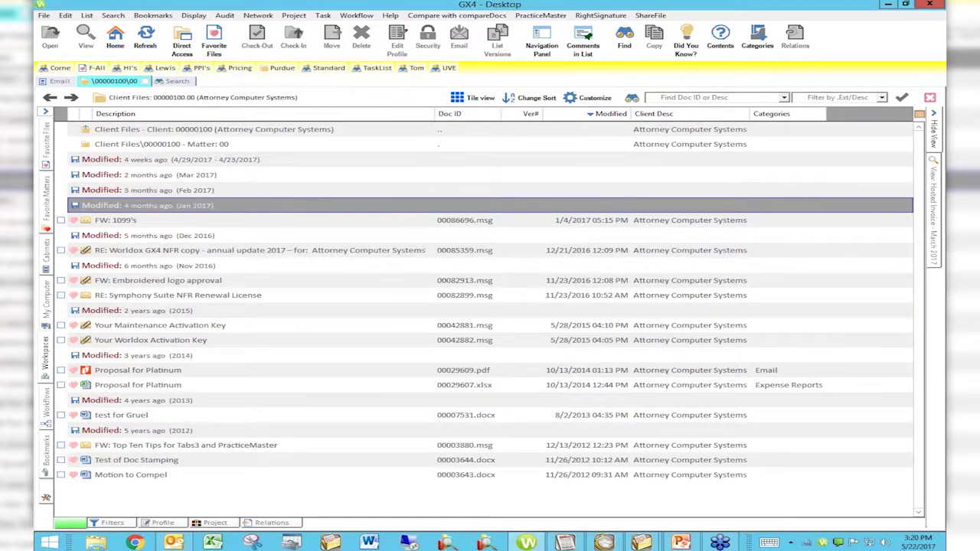
left_click(136, 543)
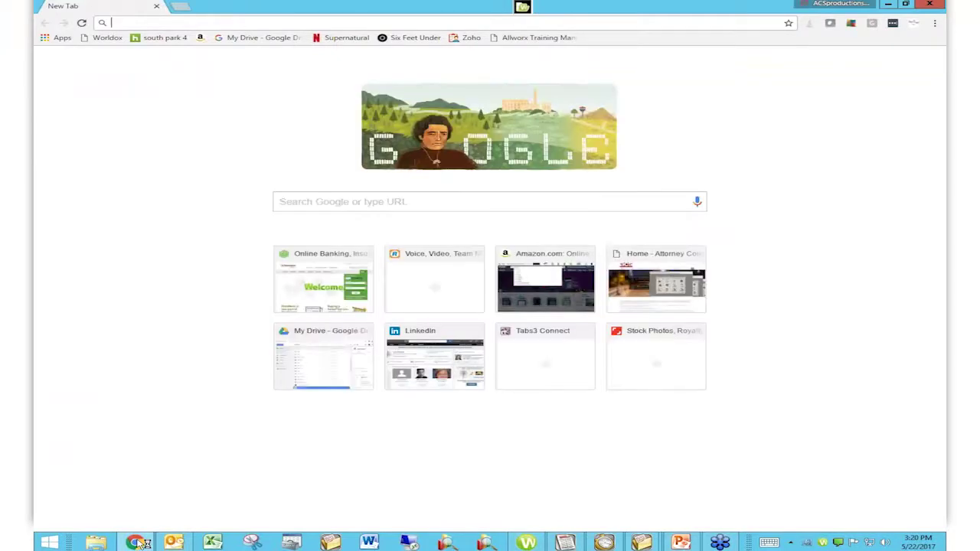
type("attorneycomputersystems.com")
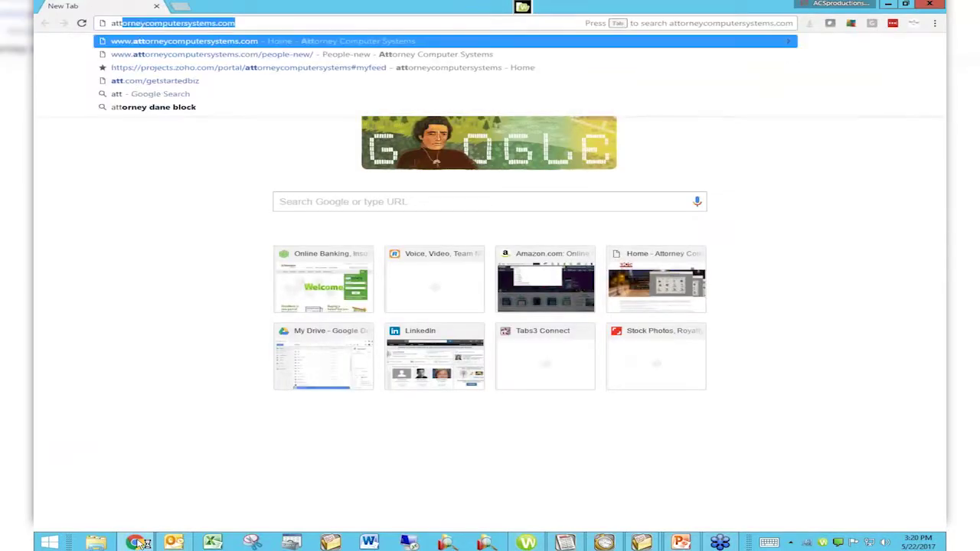
key("Return")
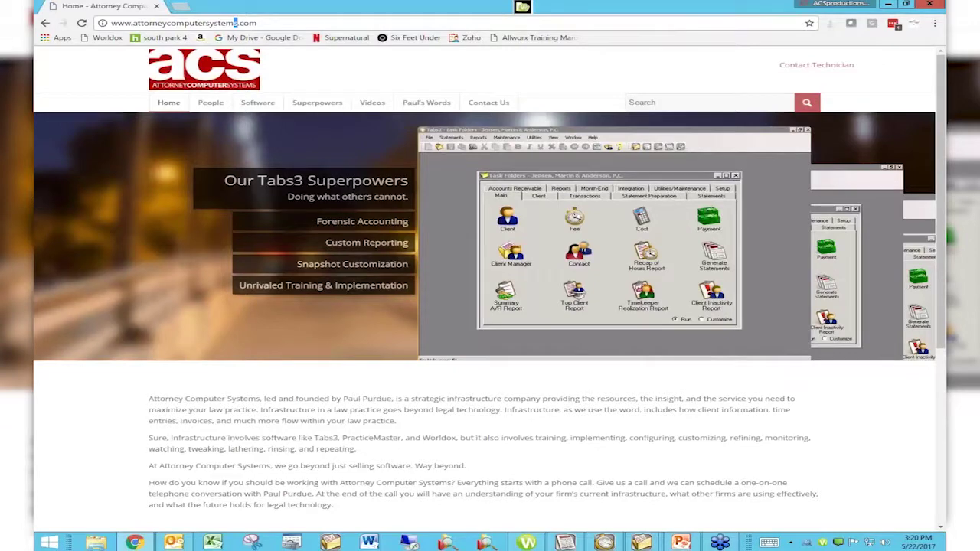
mouse_move(383, 102)
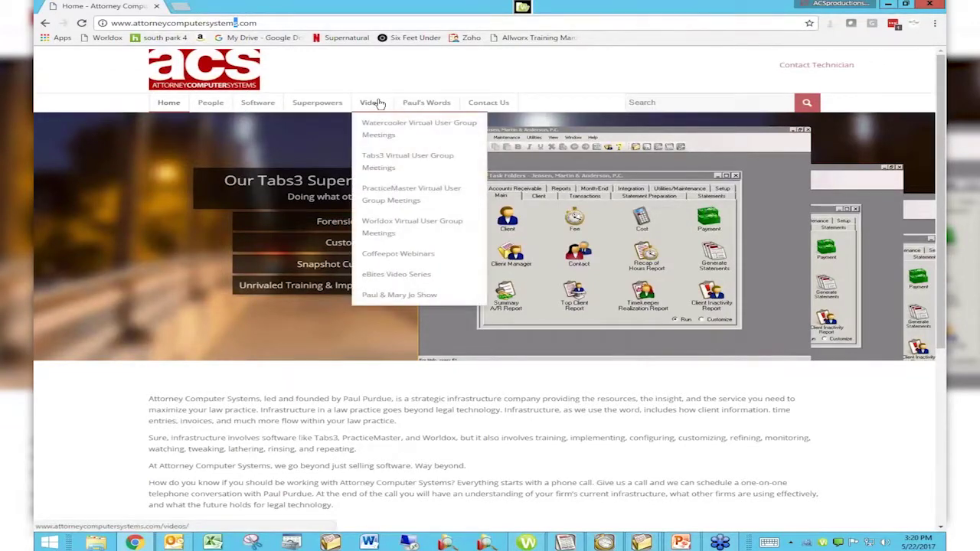
left_click(380, 104)
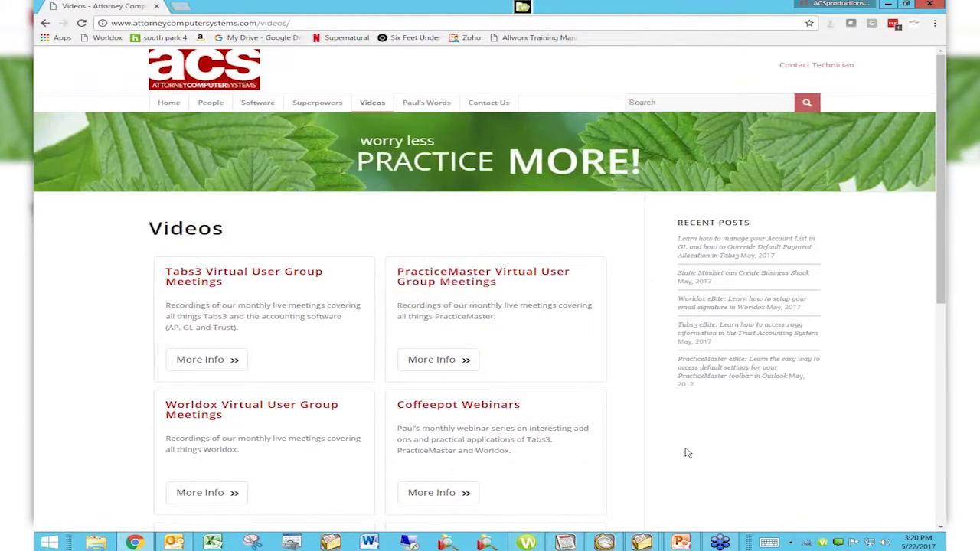
- Open the Worldox Virtual User Group Meetings details in a new tab and review the upcoming session and past recordings
scroll(688, 454, "down", 2)
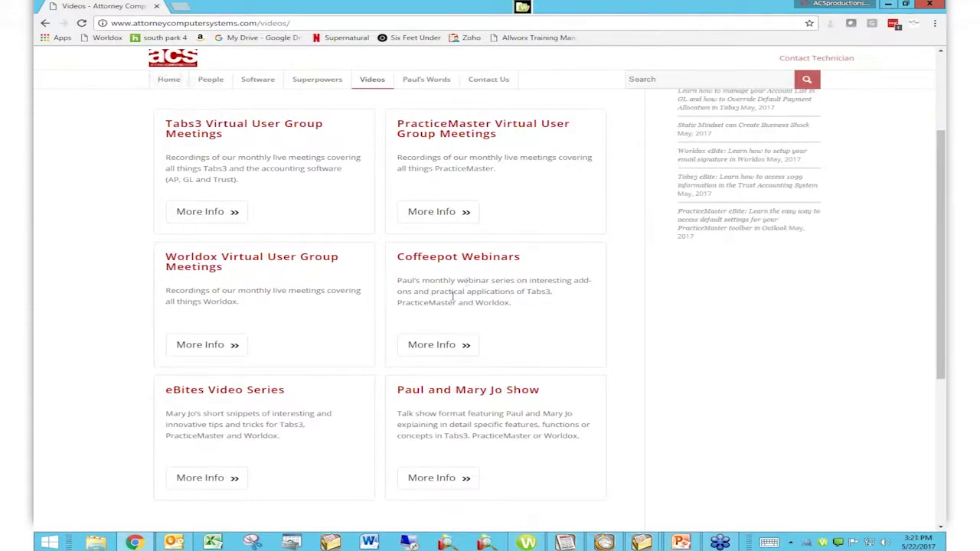
left_click(207, 346)
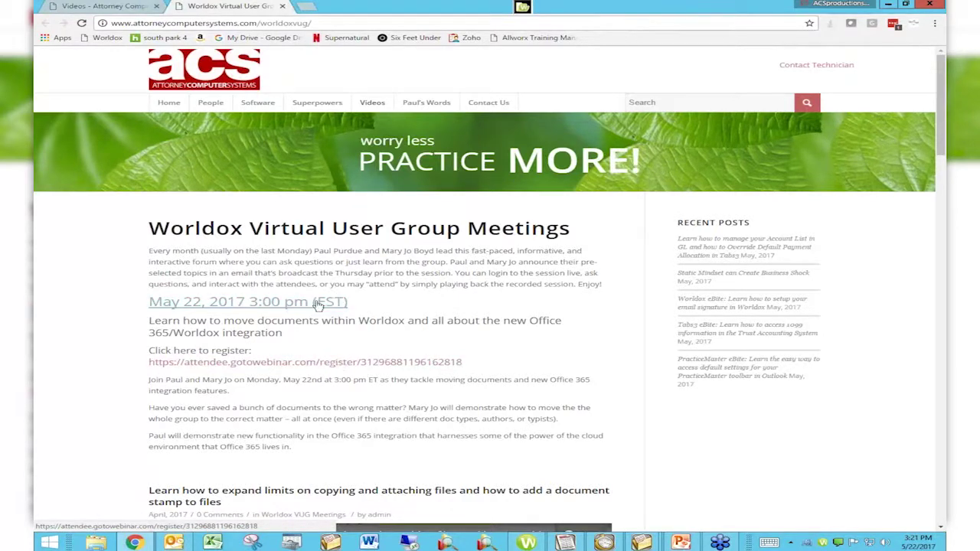
scroll(375, 401, "down", 5)
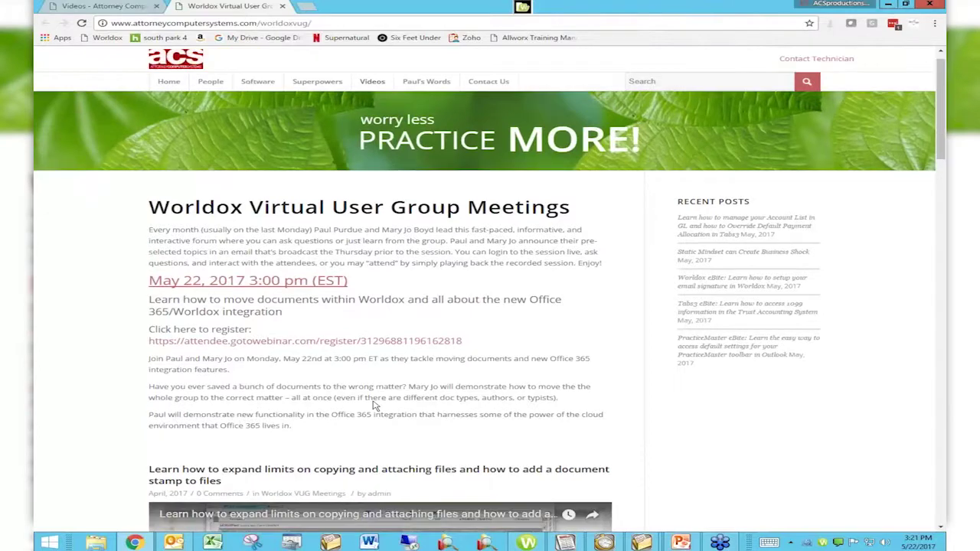
scroll(374, 406, "down", 3)
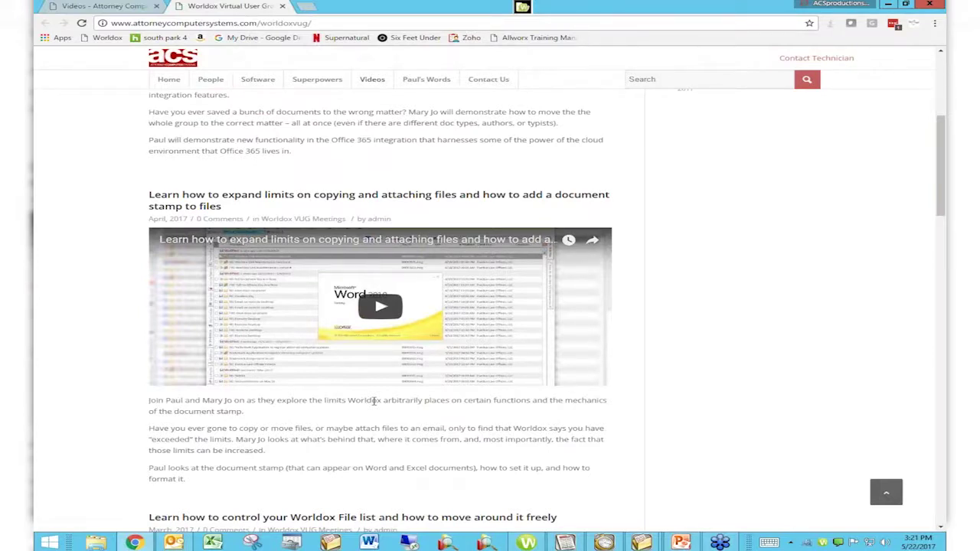
- Return to the site's Videos page and look over the available video series
mouse_move(367, 86)
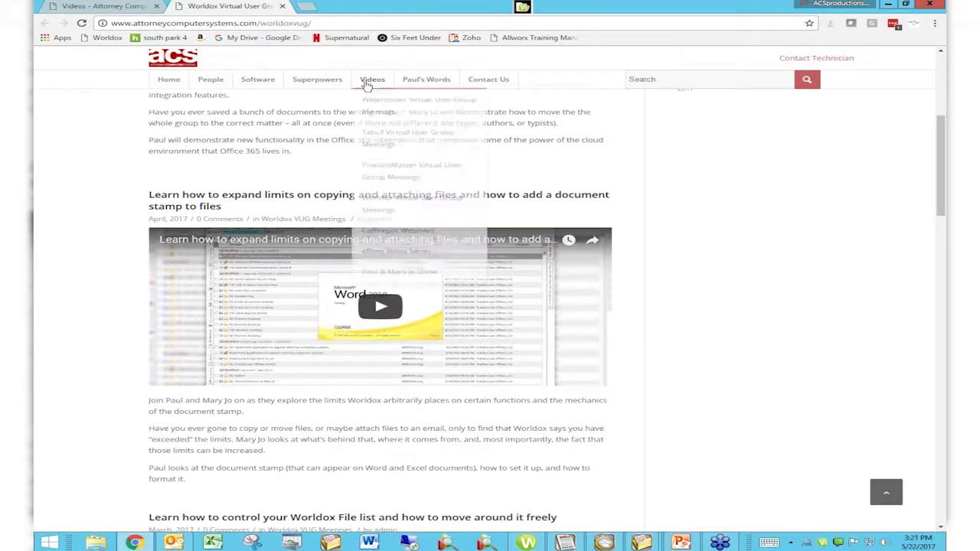
left_click(367, 86)
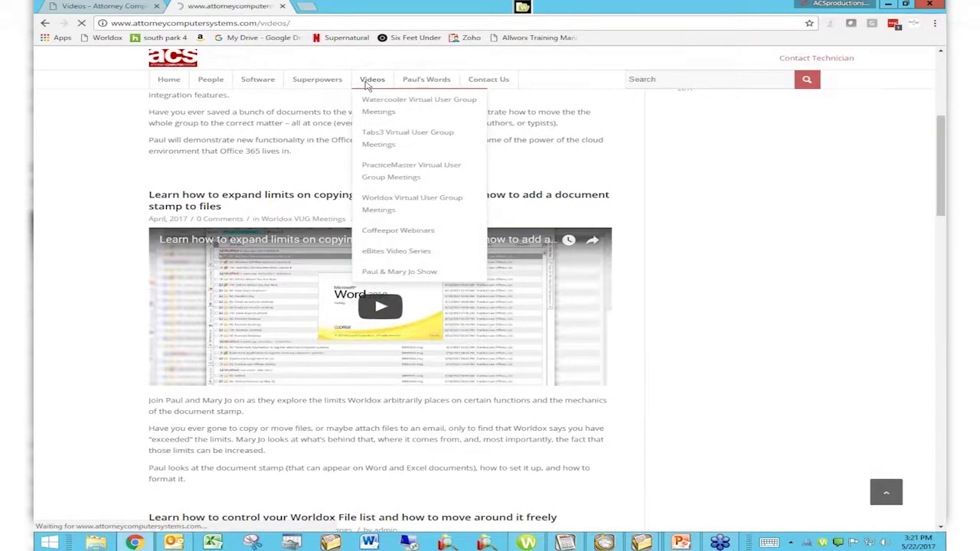
scroll(367, 86, "down", 2)
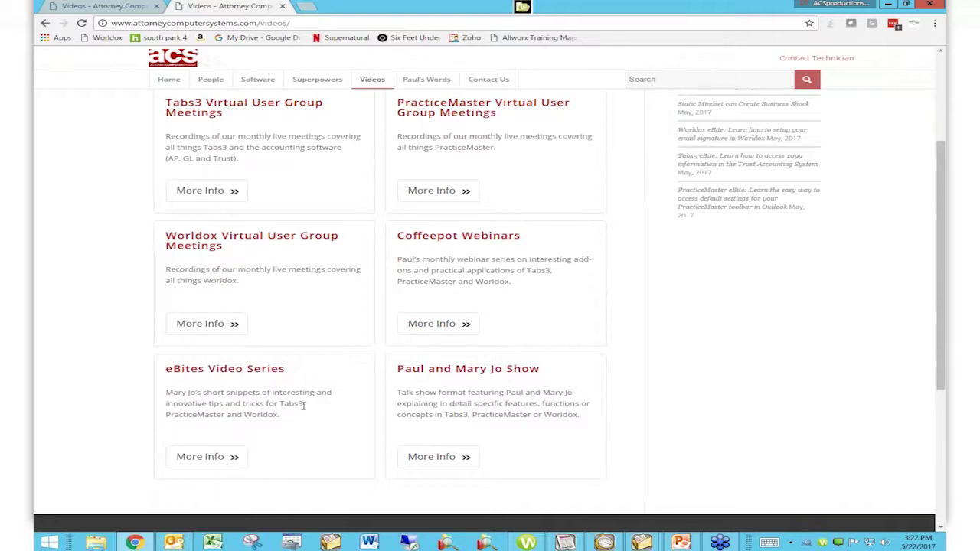
scroll(303, 406, "up", 3)
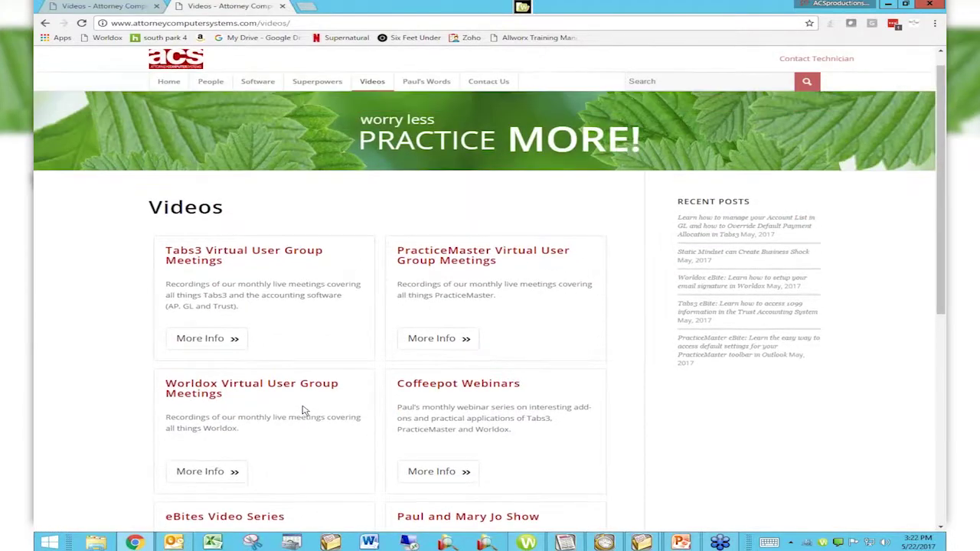